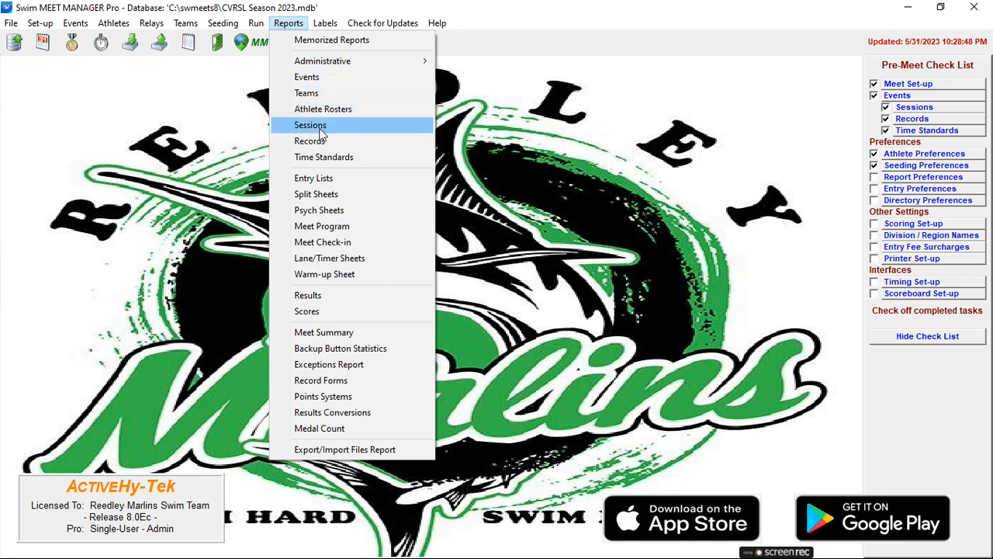
- Open the Meet Program report and select all events in the Time Line session
click(316, 228)
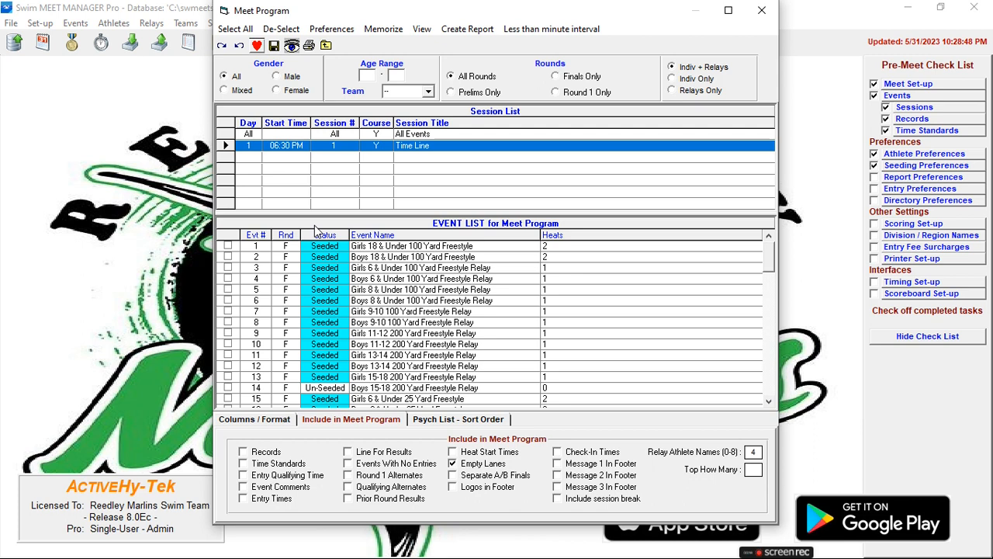
click(234, 30)
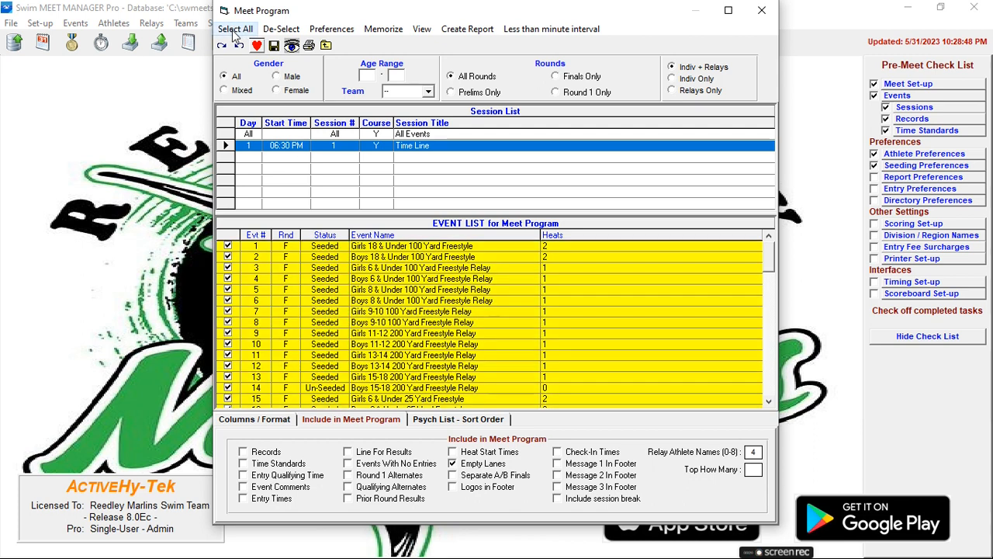
scroll(339, 265, down, 2)
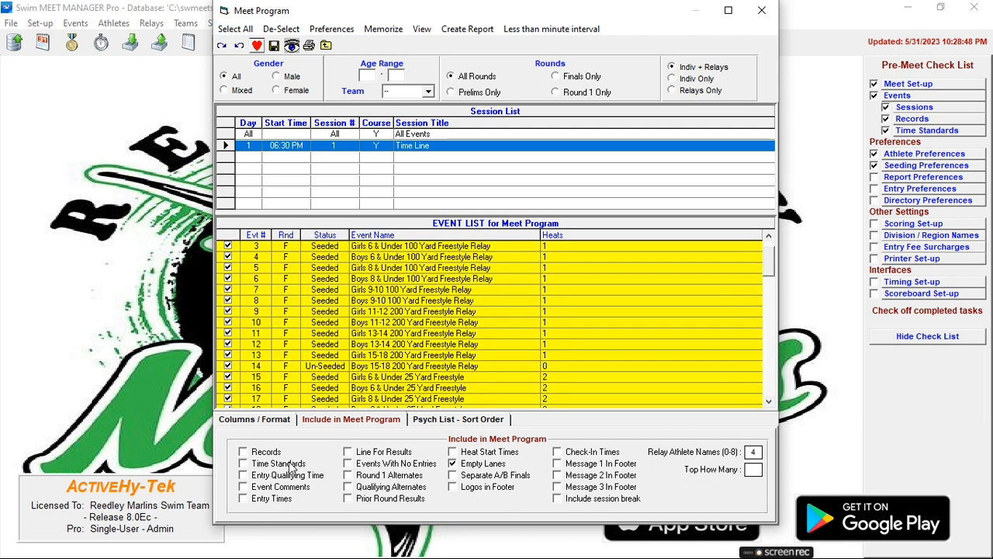
- Include Records, Time Standards, Entry Times and Events With No Entries in the meet program
click(279, 423)
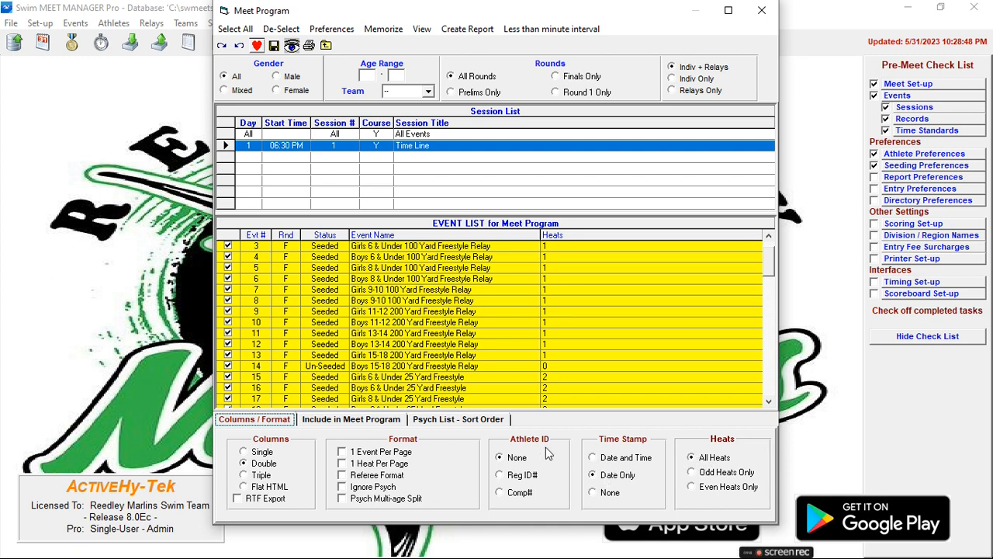
click(351, 419)
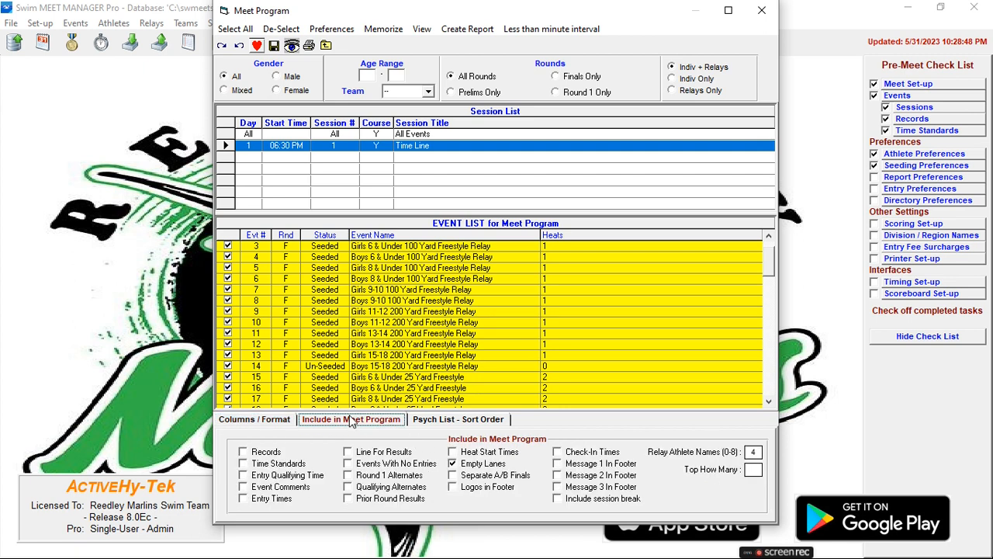
click(244, 453)
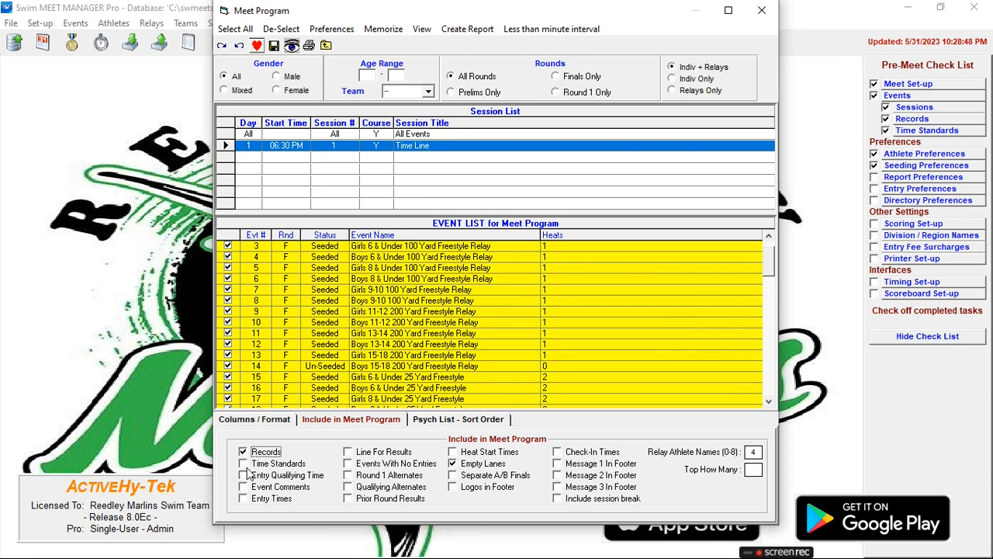
click(245, 464)
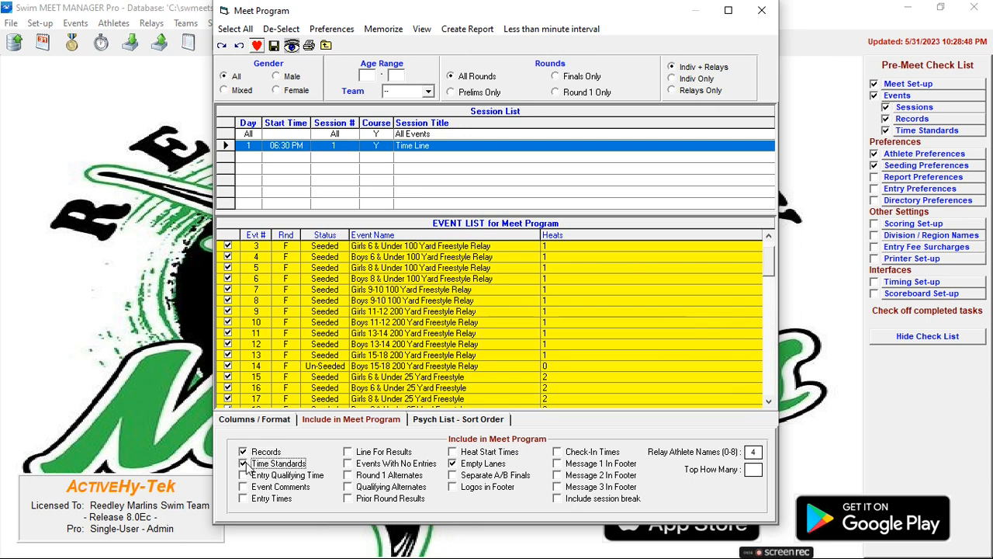
click(243, 476)
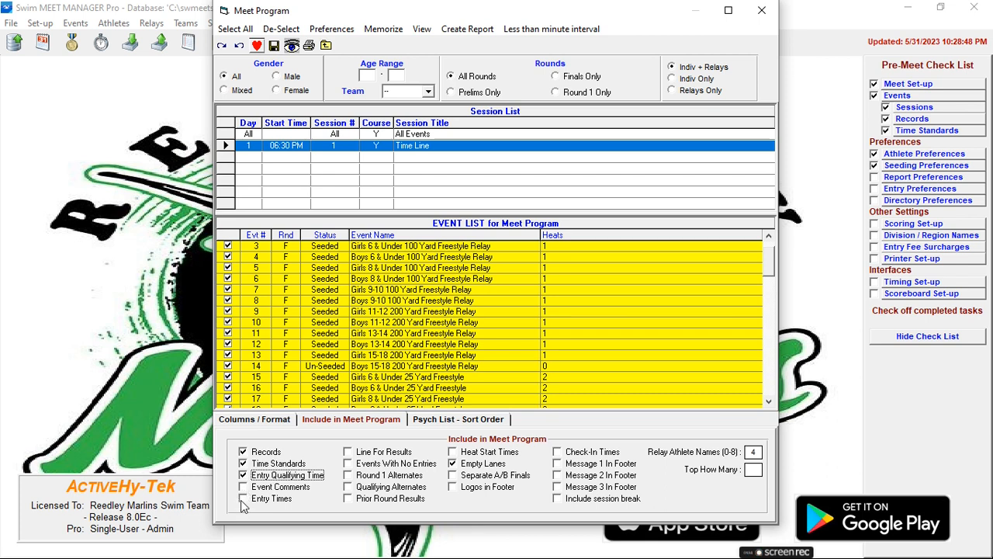
click(244, 475)
click(245, 498)
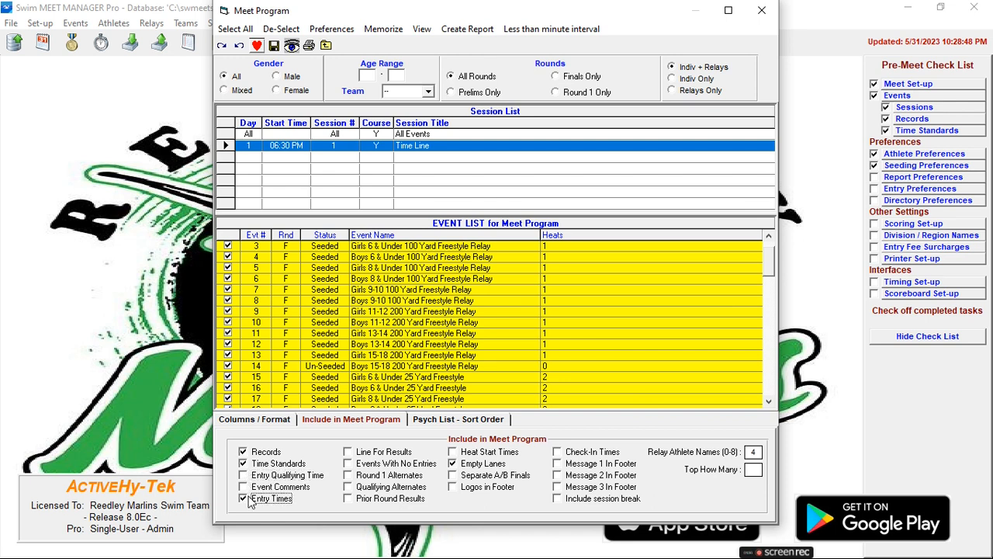
click(353, 465)
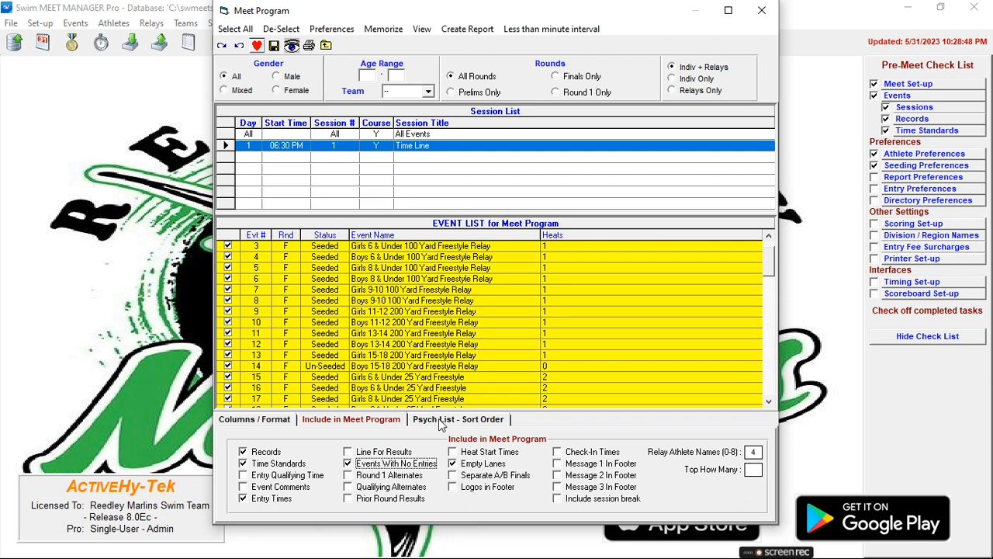
- Create the meet program report for all events, review its first two pages and close the preview
click(438, 419)
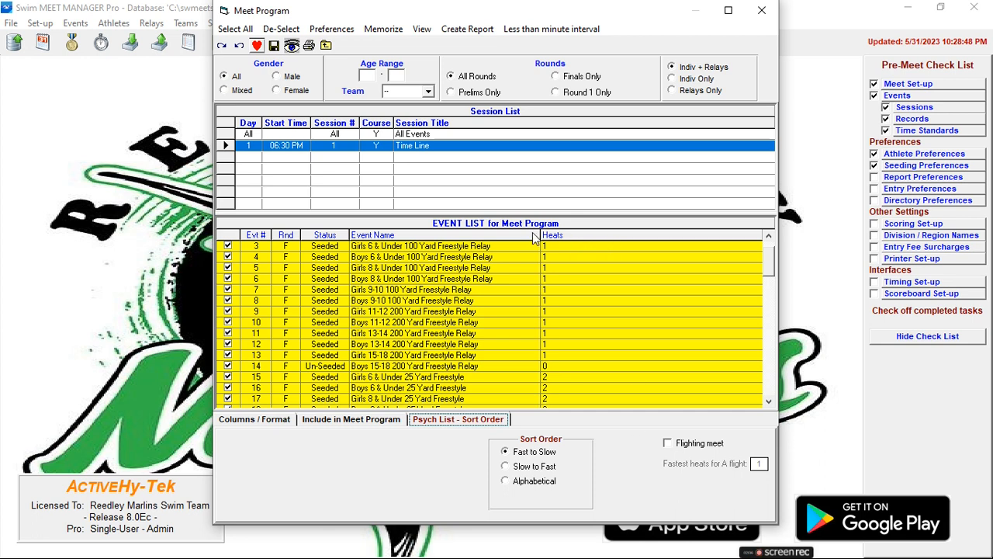
click(457, 32)
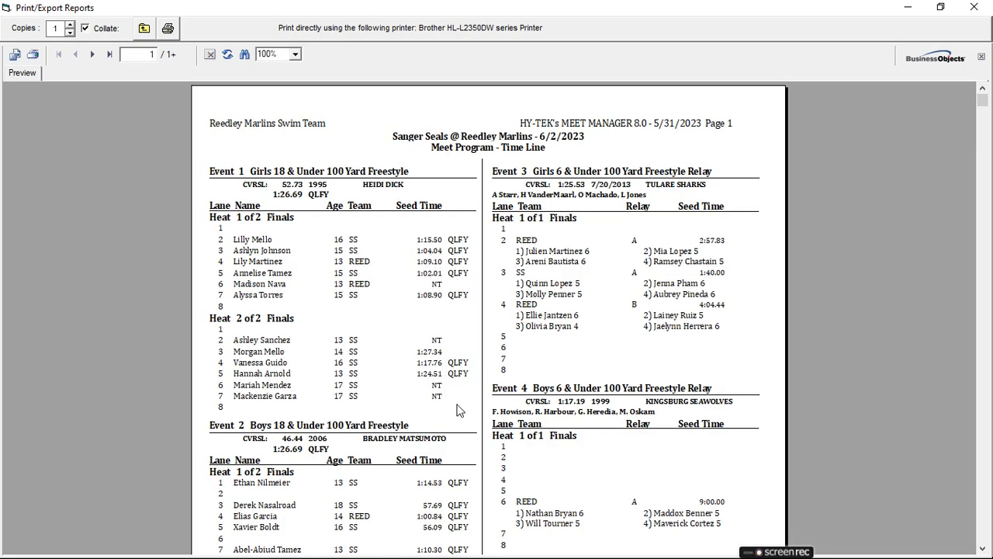
scroll(458, 410, down, 5)
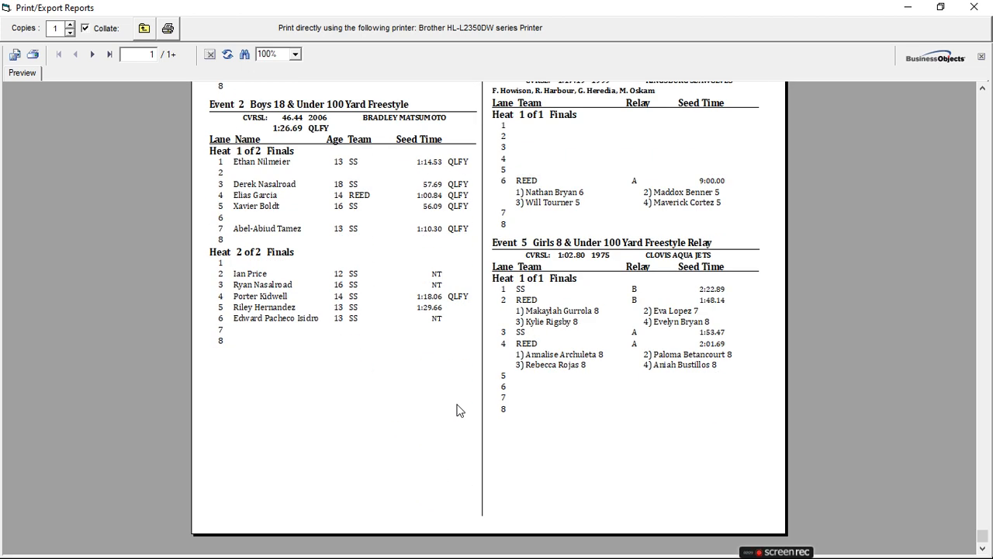
click(93, 54)
scroll(371, 318, up, 4)
scroll(372, 319, up, 1)
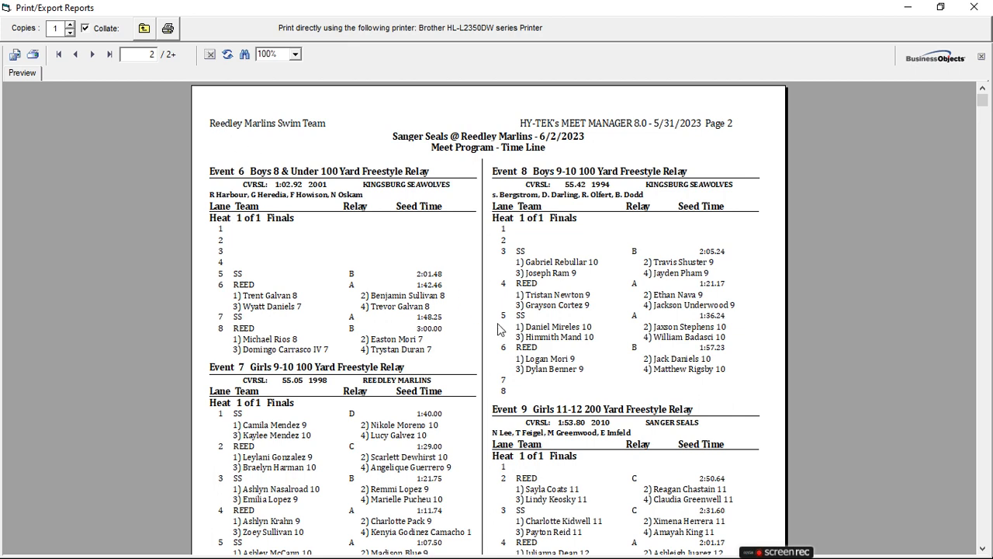
scroll(501, 331, down, 5)
scroll(502, 331, up, 5)
scroll(282, 317, down, 5)
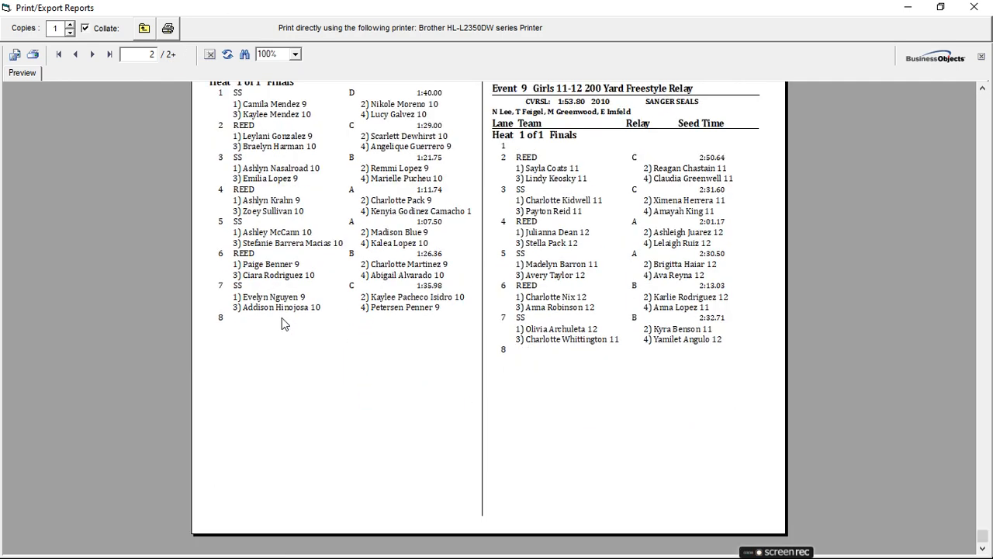
click(145, 32)
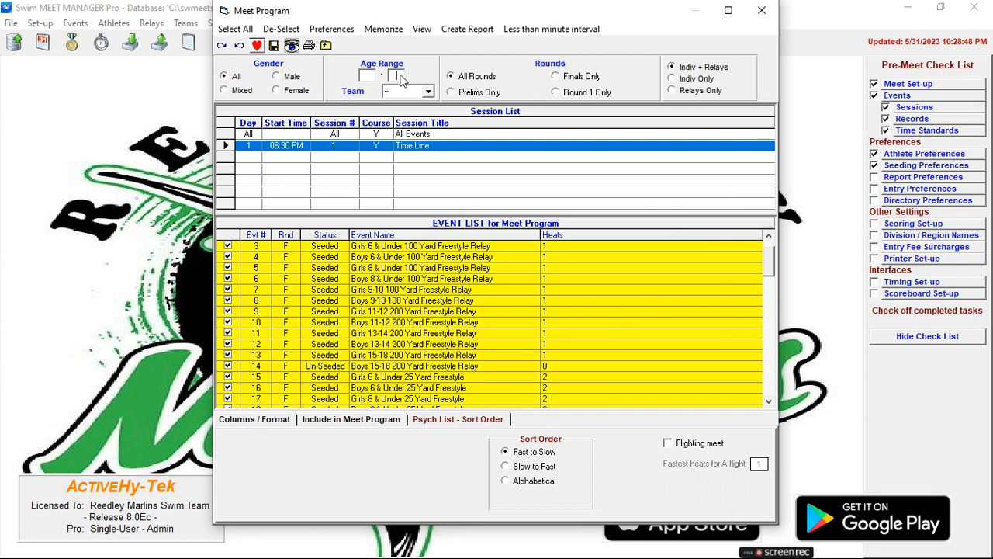
- Filter the event list to a maximum age of 6 for All Teams and select every listed event
text(6)
click(427, 92)
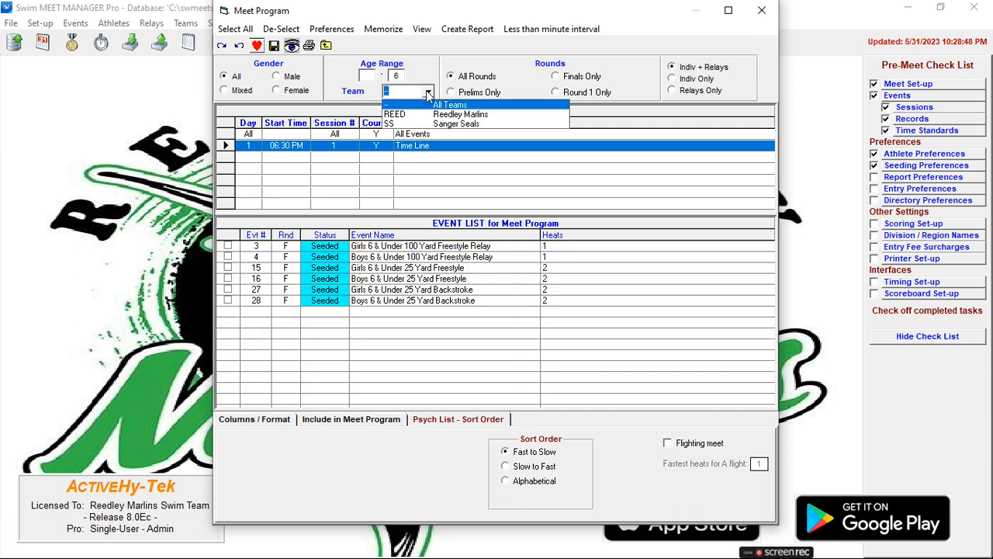
click(433, 104)
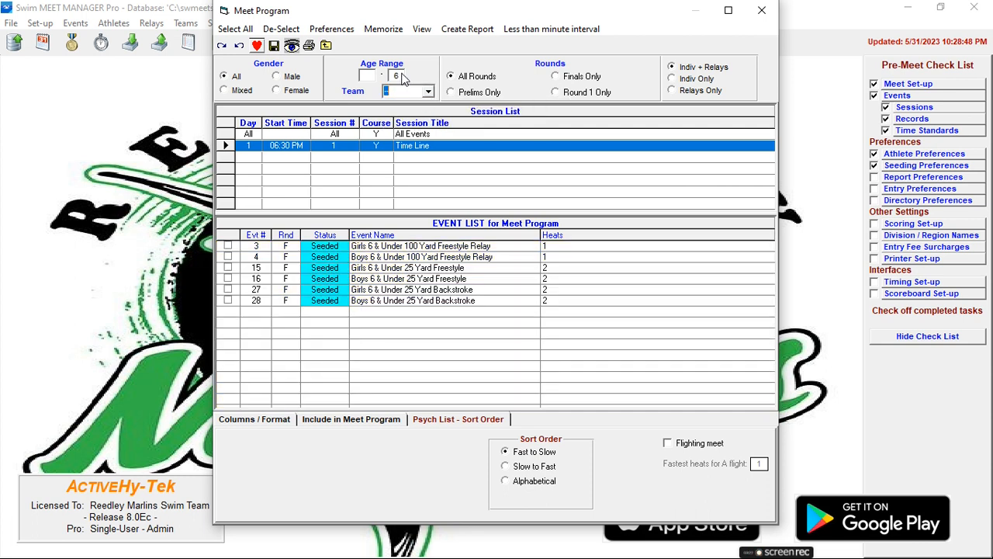
click(235, 29)
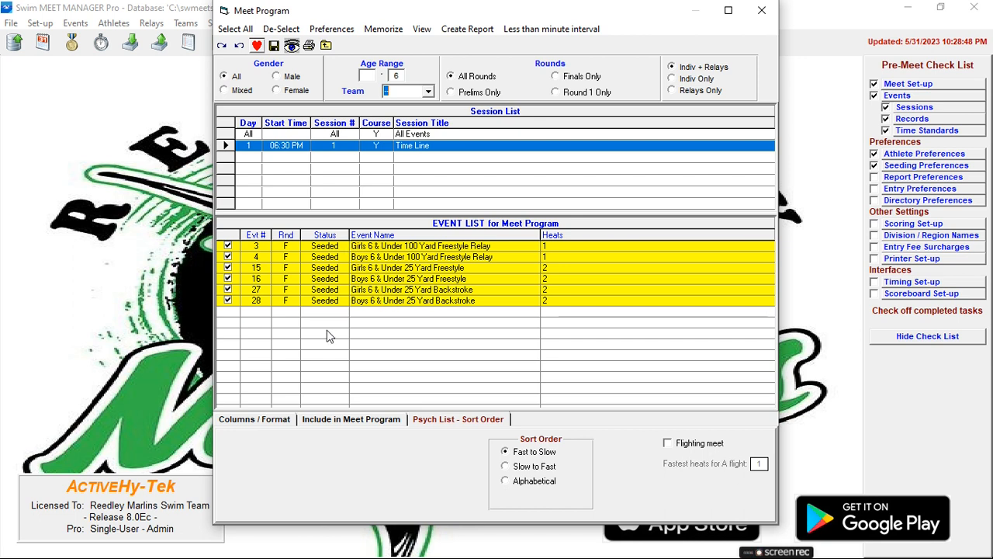
- Create the meet program report for the 6 & Under events, review its first page and close the preview
click(471, 31)
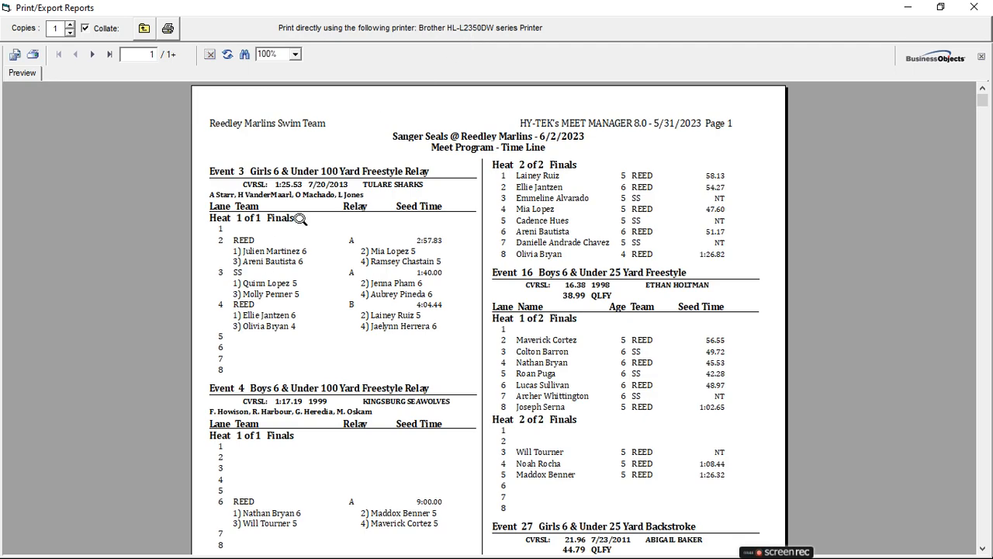
scroll(347, 257, down, 5)
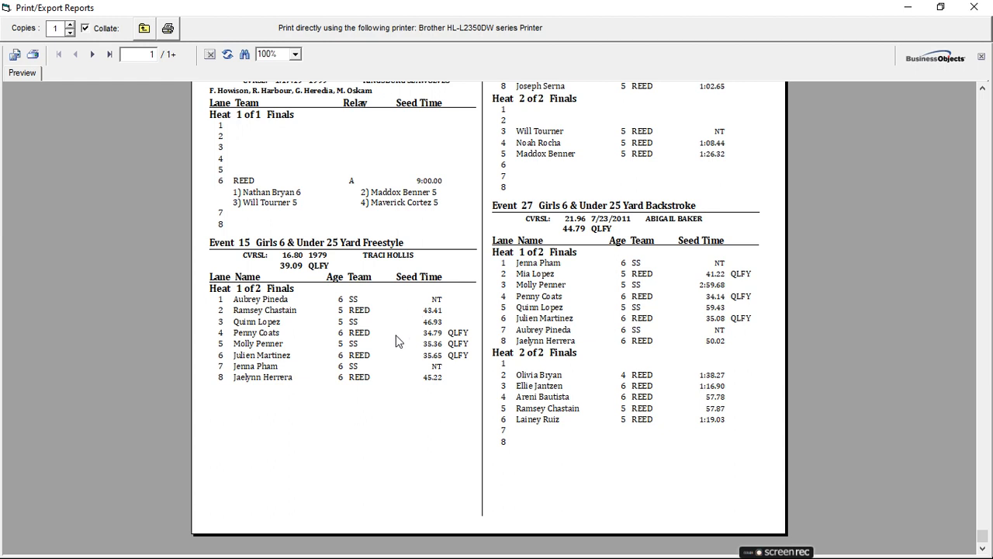
scroll(395, 341, up, 5)
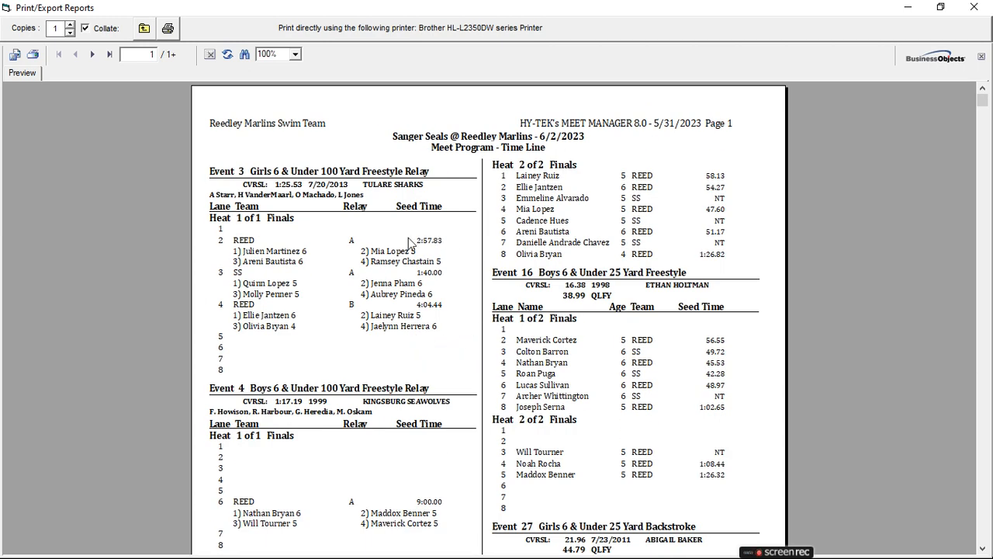
scroll(353, 273, down, 2)
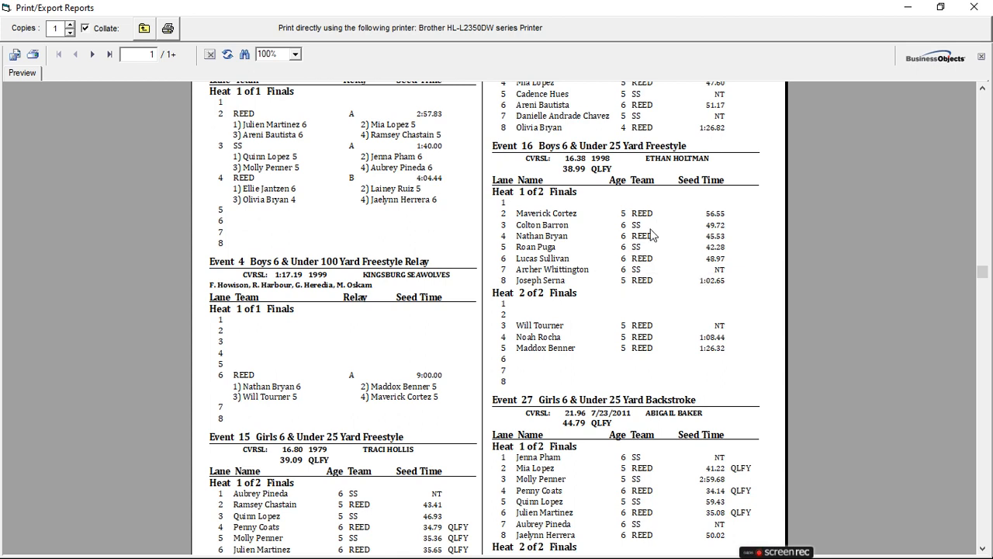
scroll(650, 235, down, 3)
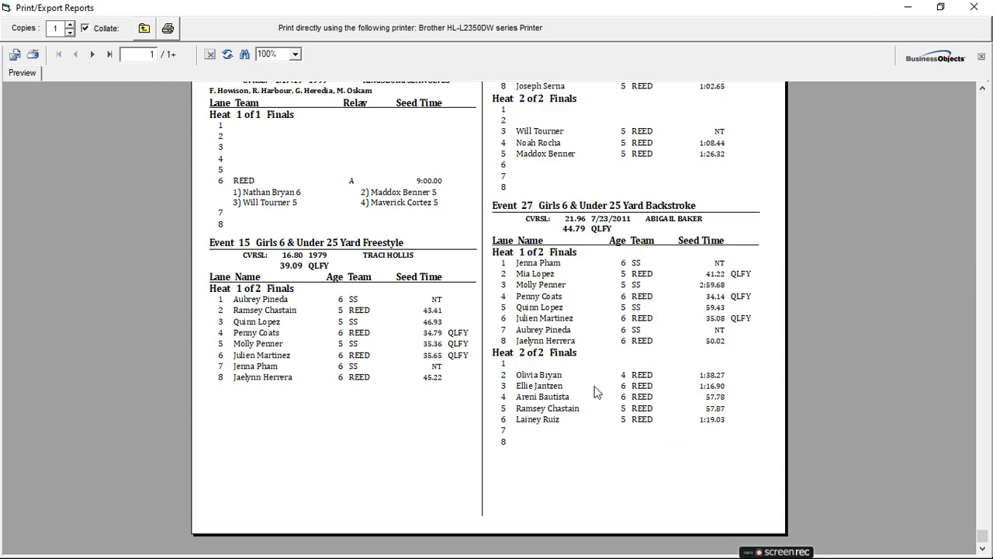
scroll(562, 333, up, 5)
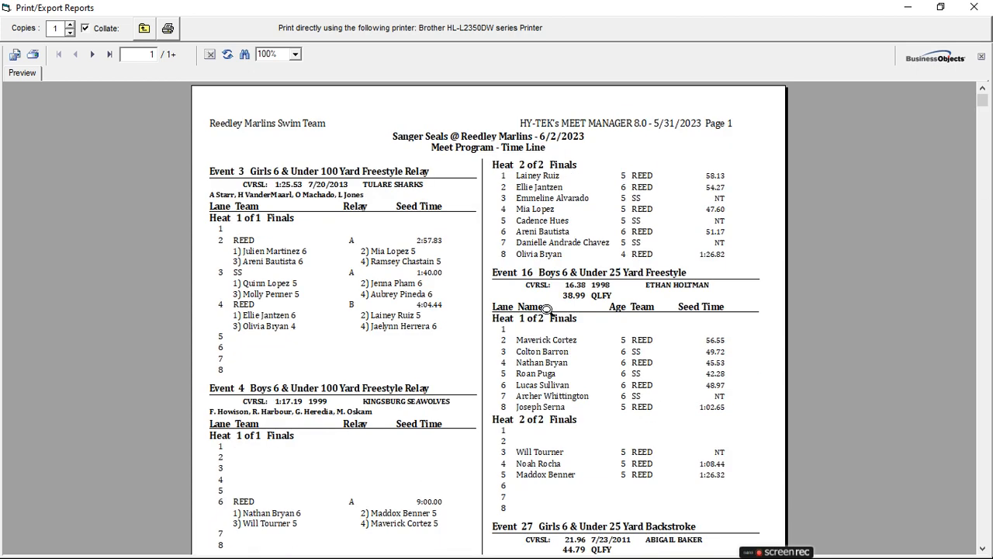
click(145, 31)
- Set the upper age limit of the event filter to 8, leaving the lower limit blank
double_click(396, 76)
text(8)
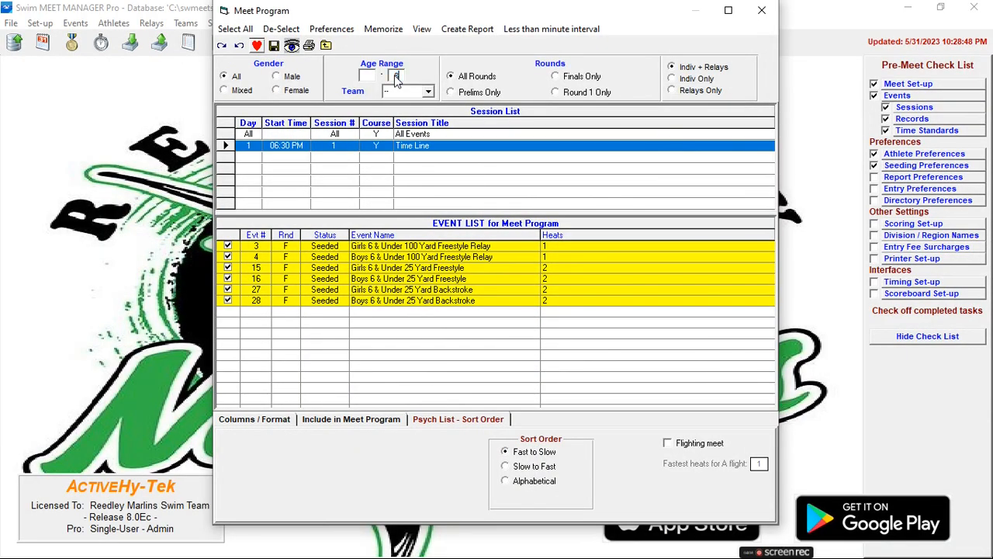
click(367, 81)
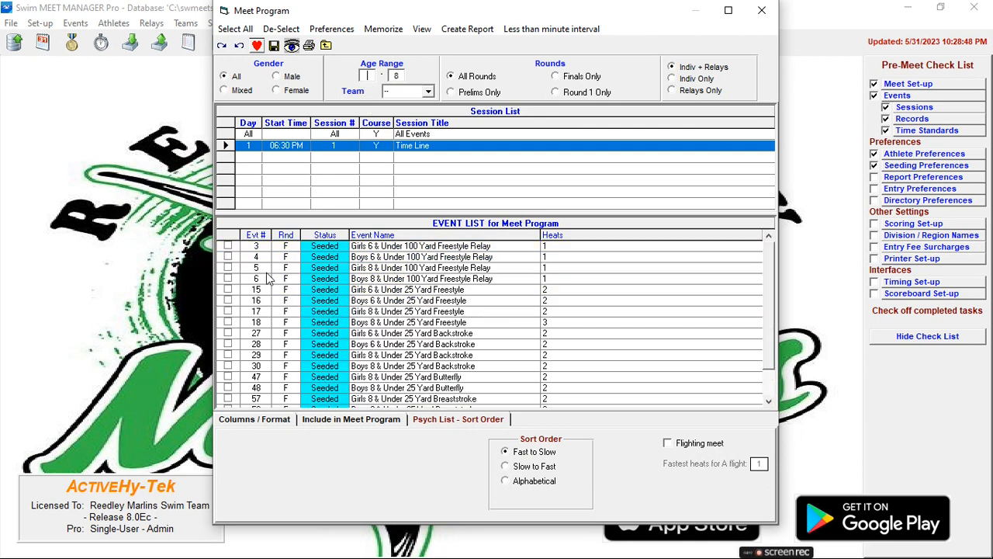
- Select the 8 & Under events 5, 6, 17, 18, 29 and 30 individually in the event list
click(228, 268)
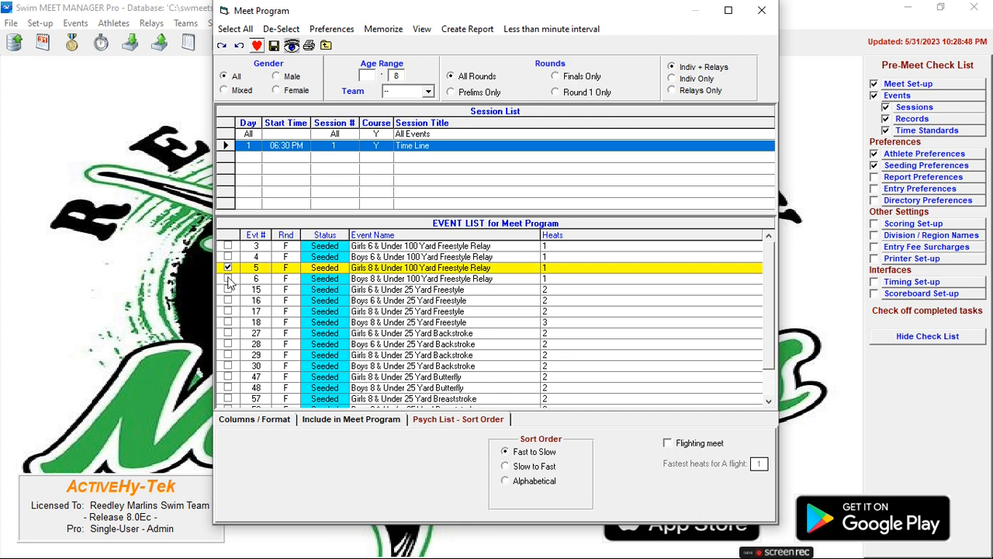
click(228, 279)
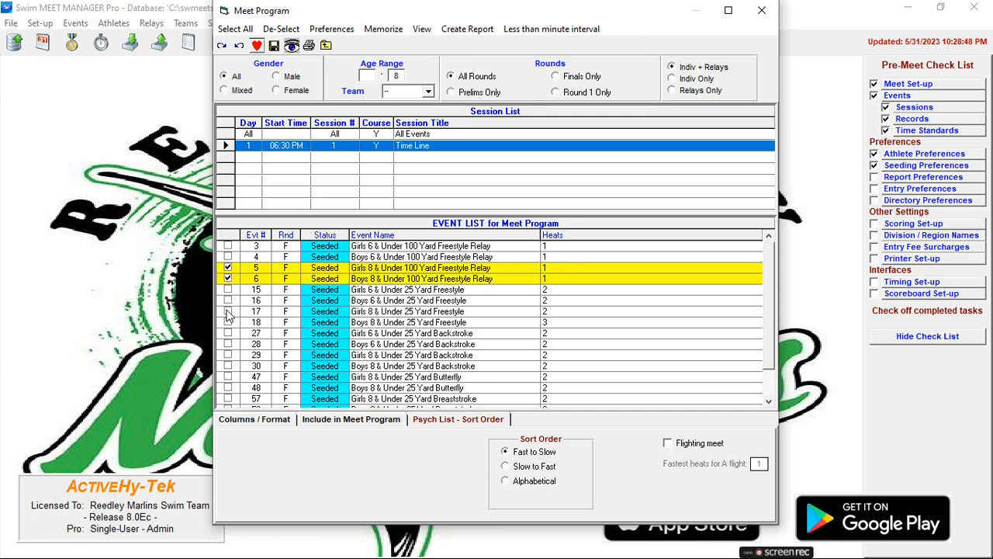
click(228, 311)
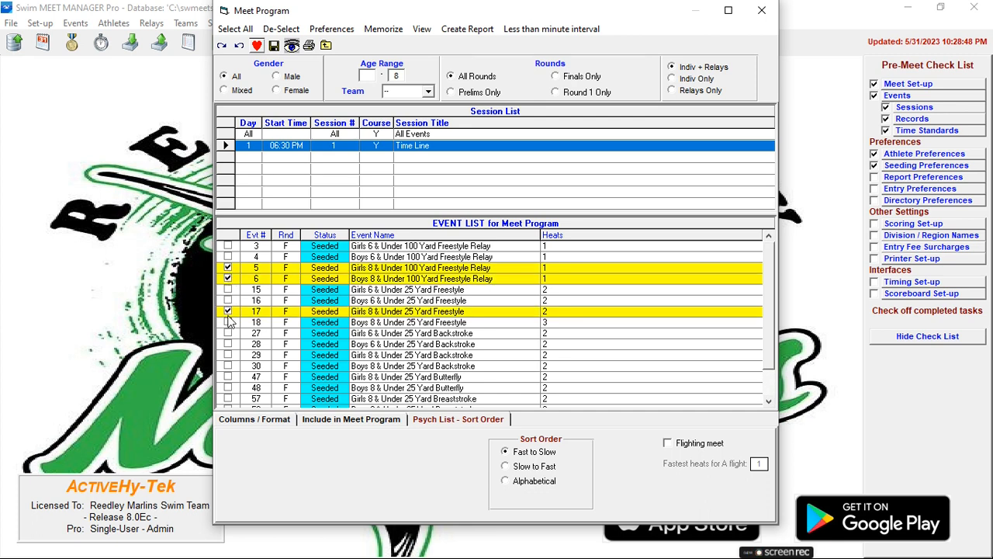
click(229, 322)
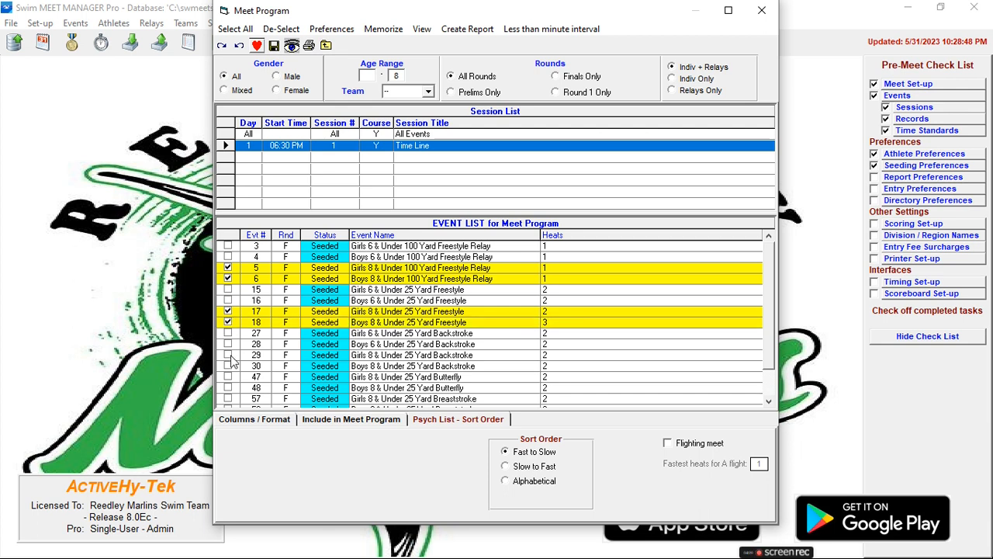
click(228, 355)
click(228, 366)
scroll(253, 368, down, 1)
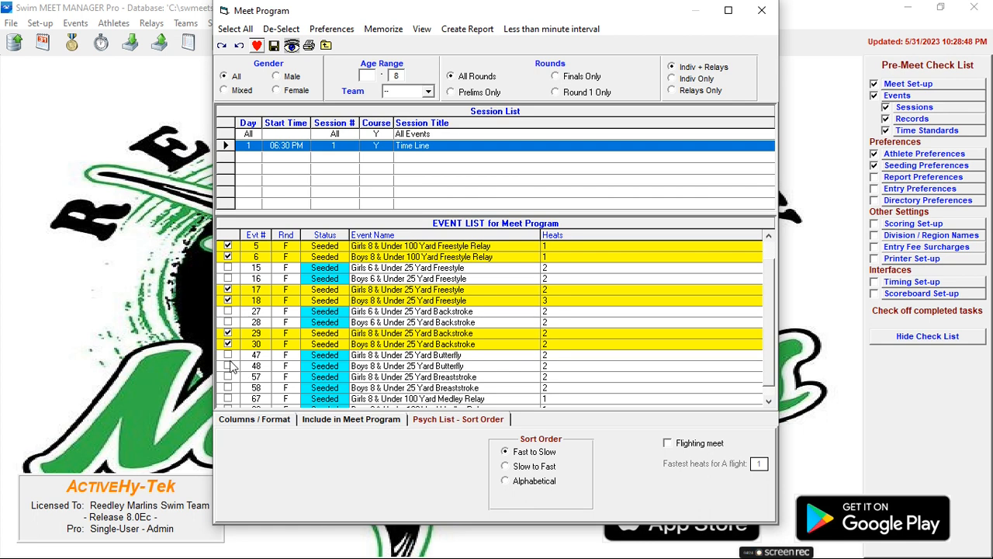
scroll(257, 247, up, 1)
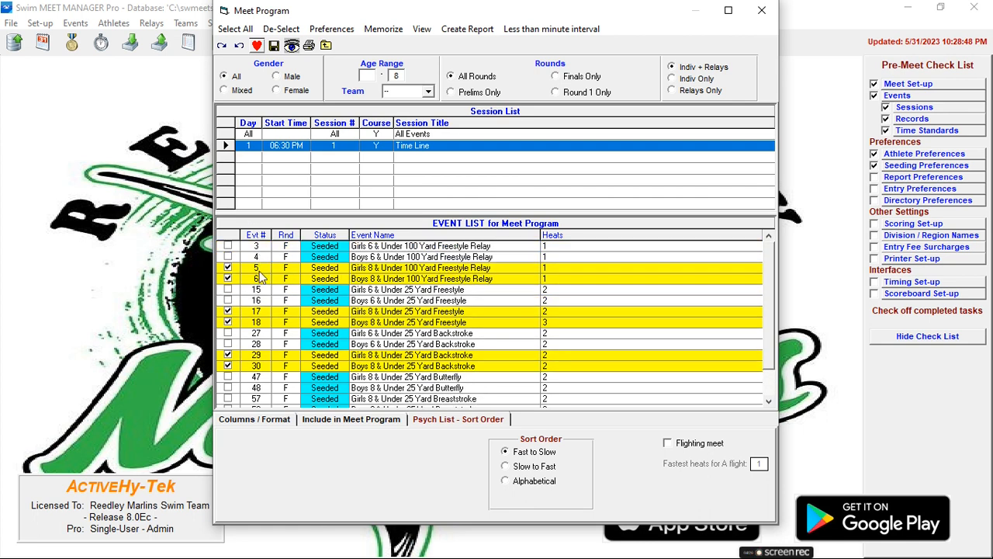
- Select all listed events and deselect the 6 & Under events 3, 4, 15, 16, 27 and 28
click(240, 32)
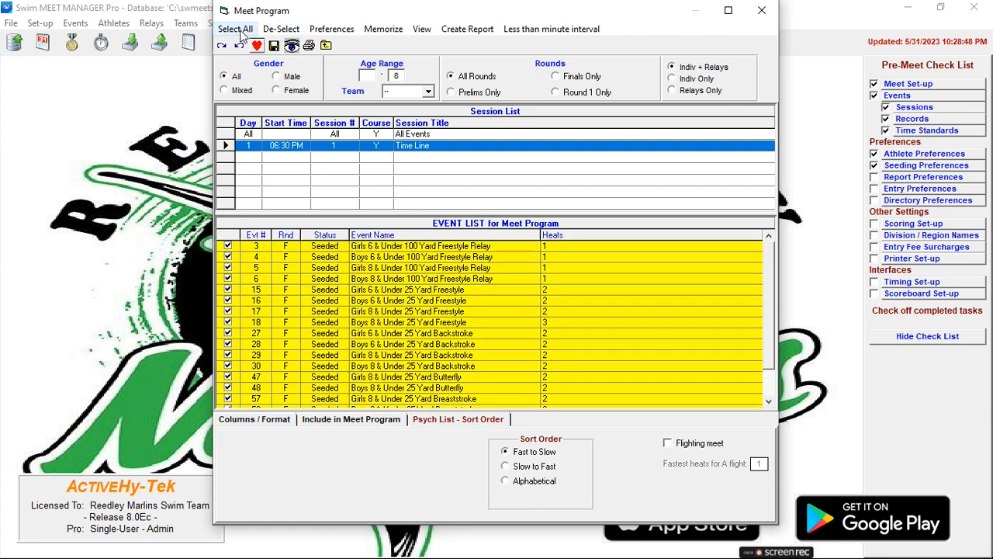
click(227, 246)
click(227, 257)
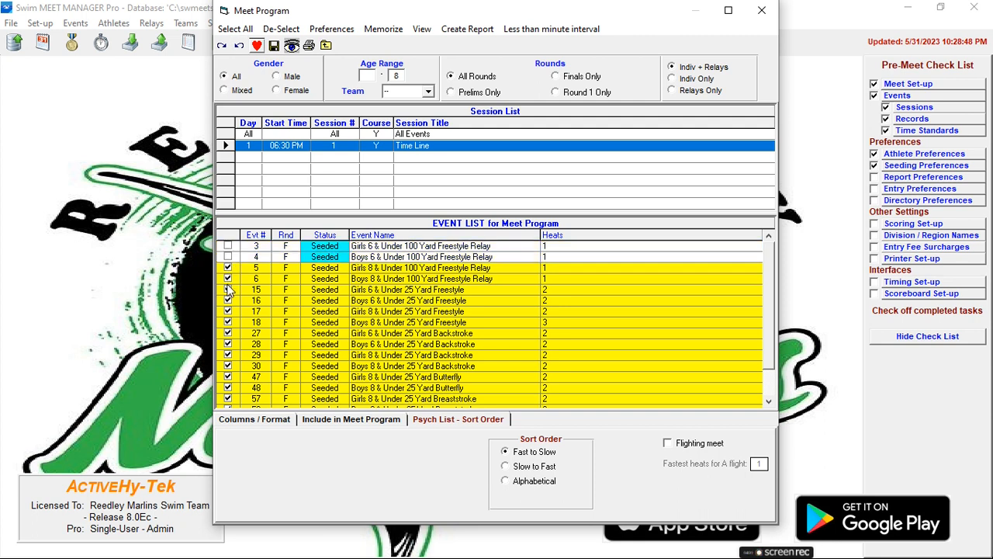
click(227, 290)
click(227, 301)
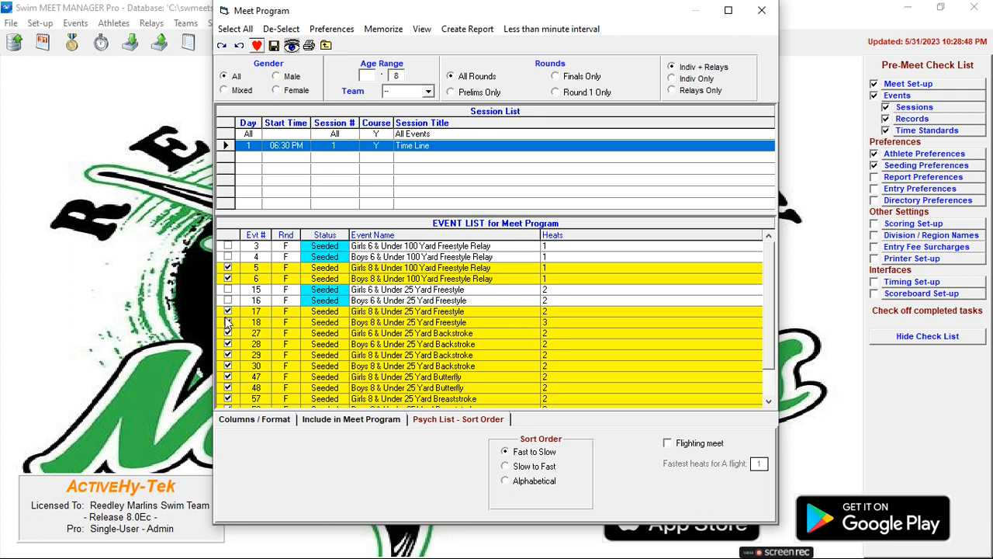
click(227, 333)
click(228, 344)
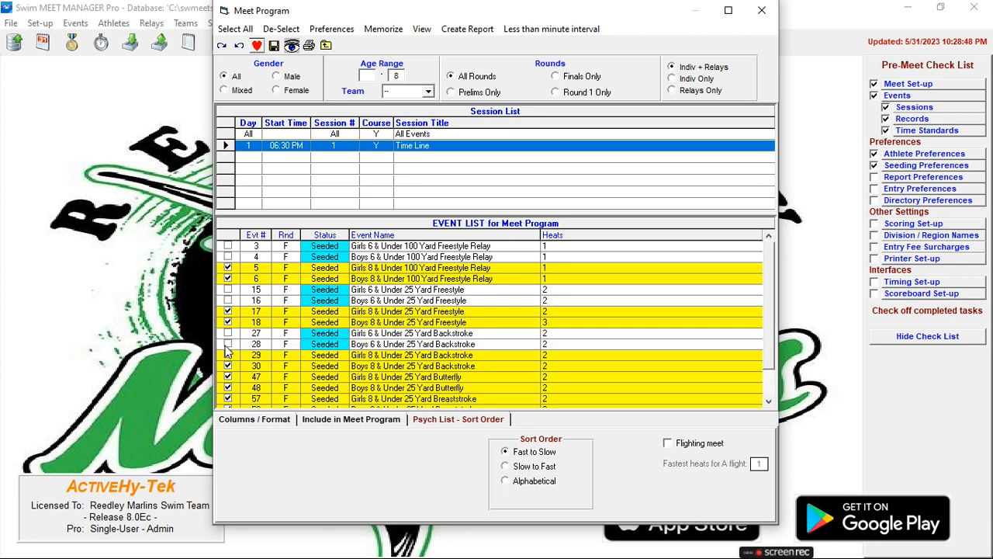
scroll(291, 357, down, 1)
scroll(303, 355, up, 1)
- Filter the event list to the age range 9 to 10 and select every listed event
click(369, 75)
text(6)
key(Tab)
text(10)
click(369, 78)
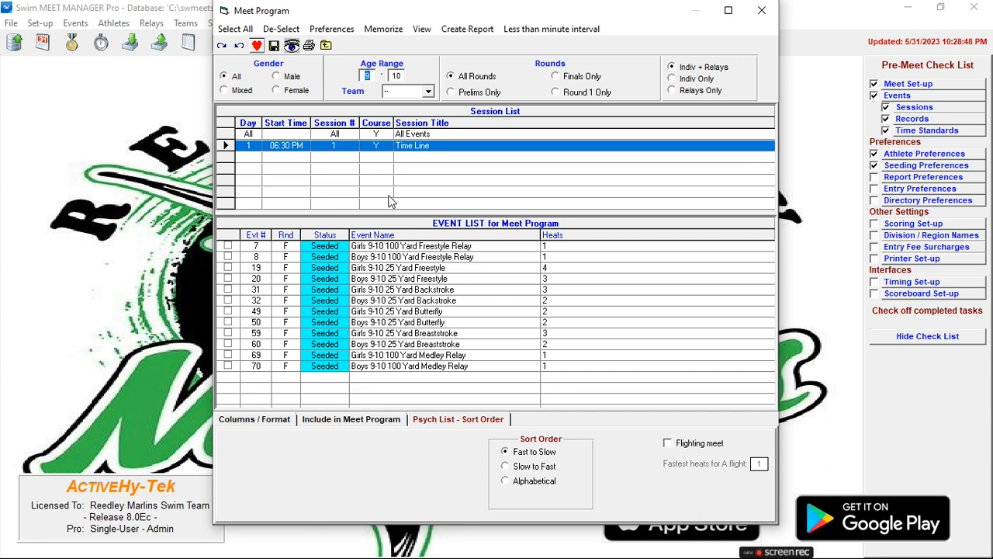
click(235, 29)
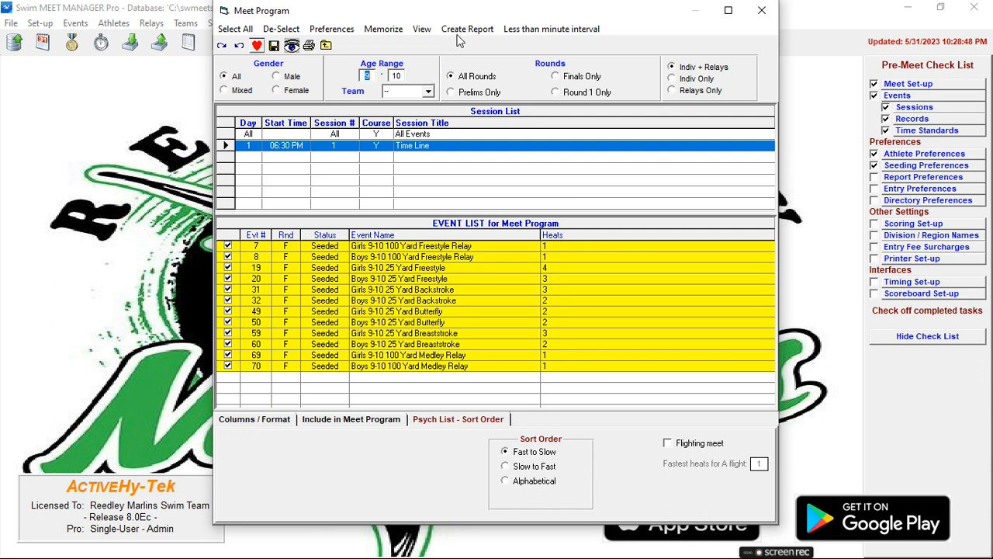
- Clear both limits of the age range filter and close the Meet Program window
key(BackSpace)
click(399, 76)
key(BackSpace)
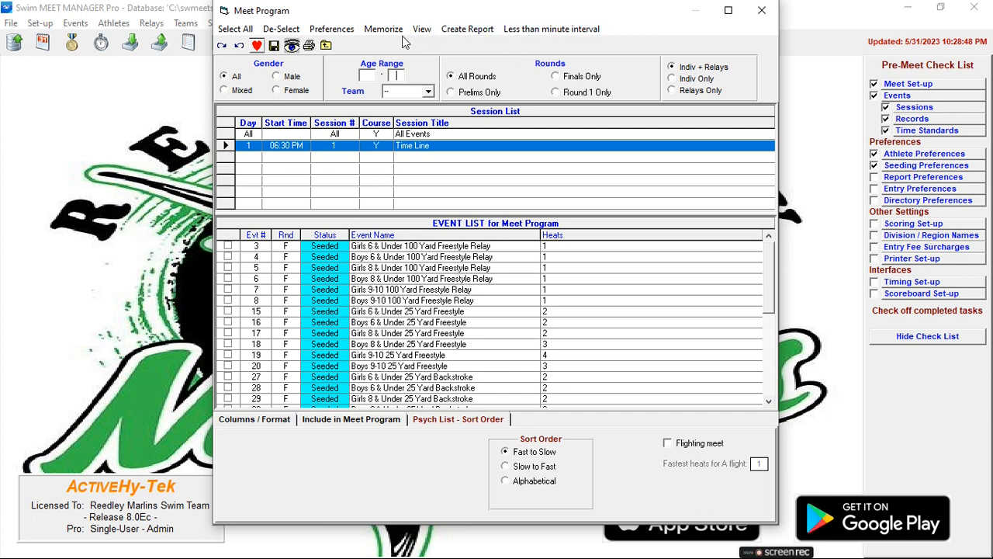
click(326, 46)
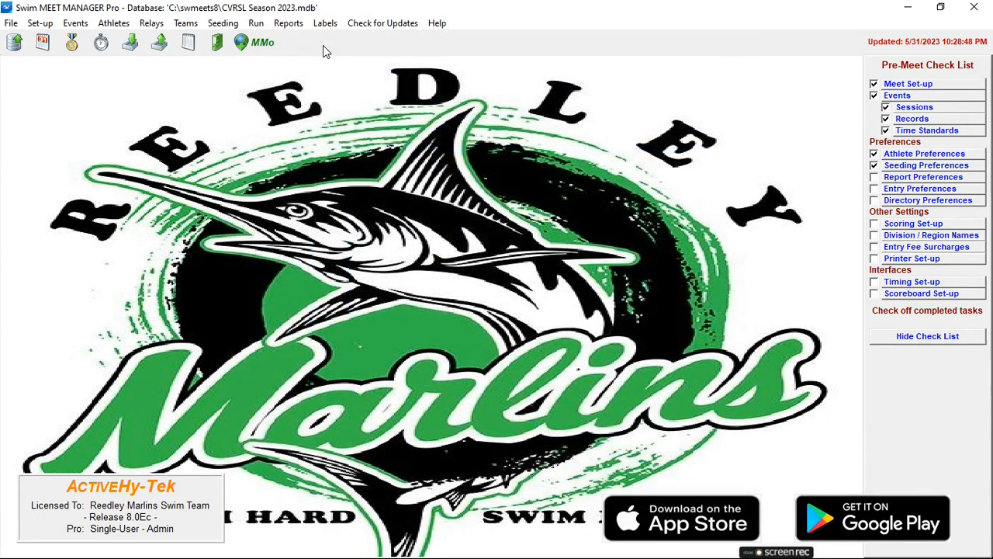
- Open the Lane/Timer Sheets report and select all events of the Time Line session
click(284, 24)
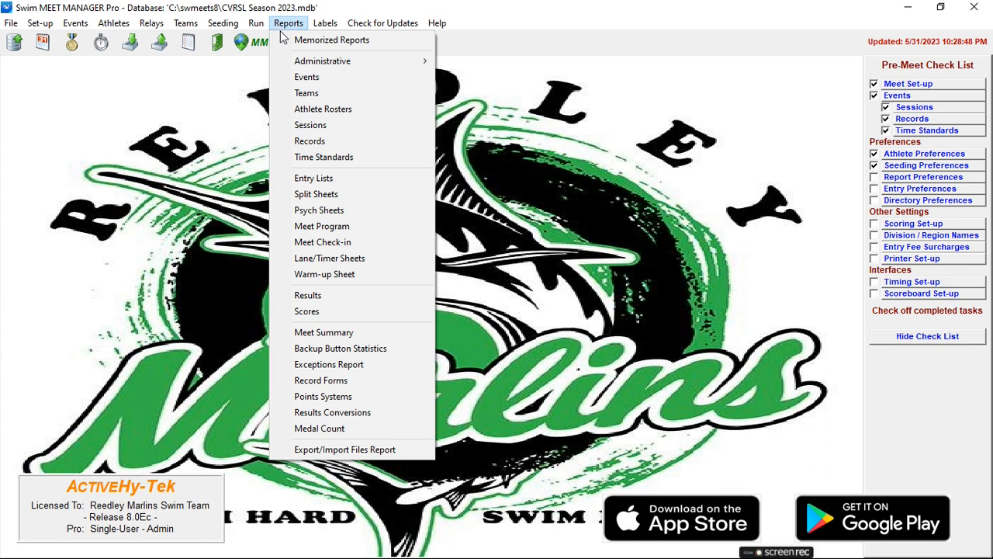
click(315, 259)
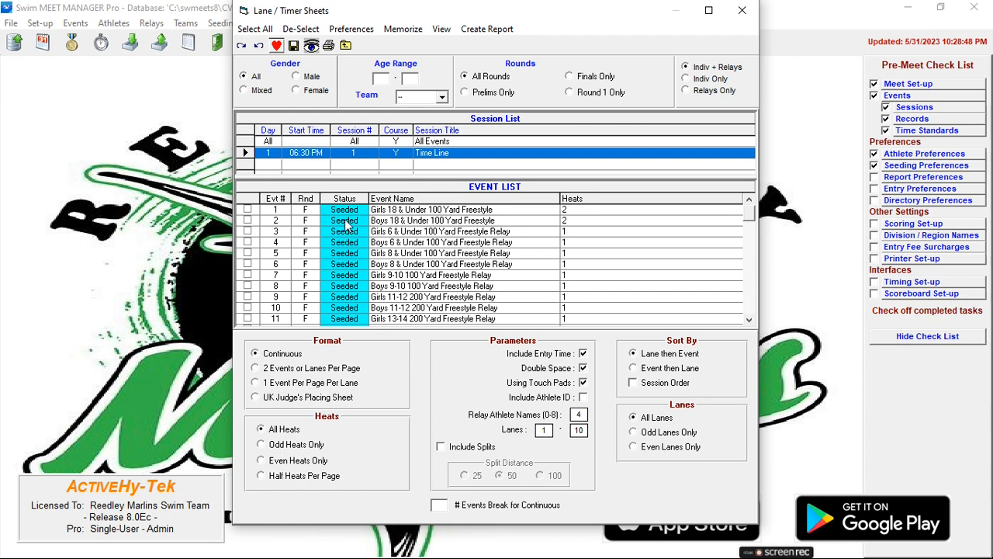
click(259, 29)
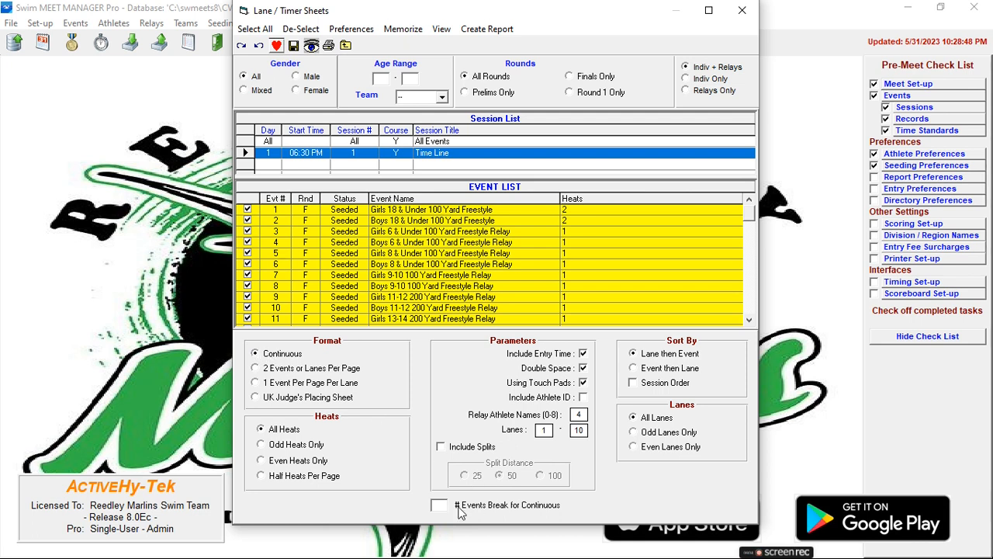
- Set the number of events per break for the continuous lane/timer sheets to 4
text(4)
key(BackSpace)
text(6)
double_click(441, 509)
text(8)
key(BackSpace)
text(4)
- Try the 2 Events or Lanes Per Page and 1 Event Per Page Per Lane formats and return to Continuous
click(262, 371)
click(257, 385)
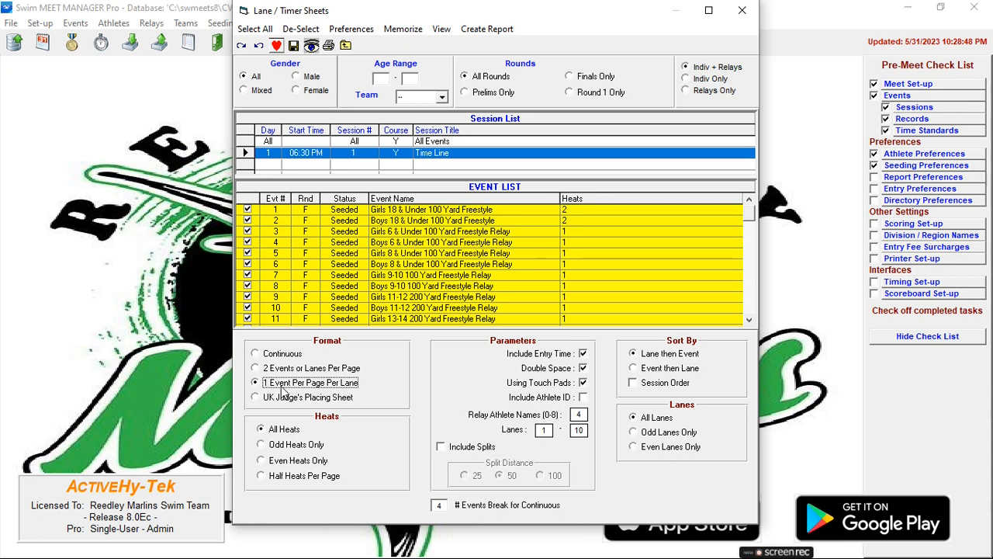
click(257, 354)
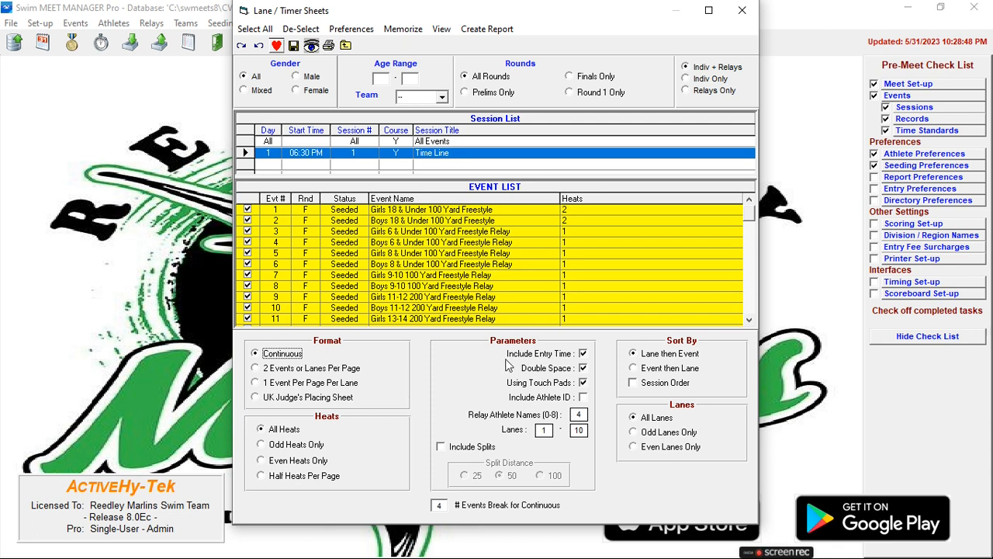
- Turn off Using Touch Pads, keep Double Space on and Include Athlete ID off, and set the lane range to 1–8
click(583, 370)
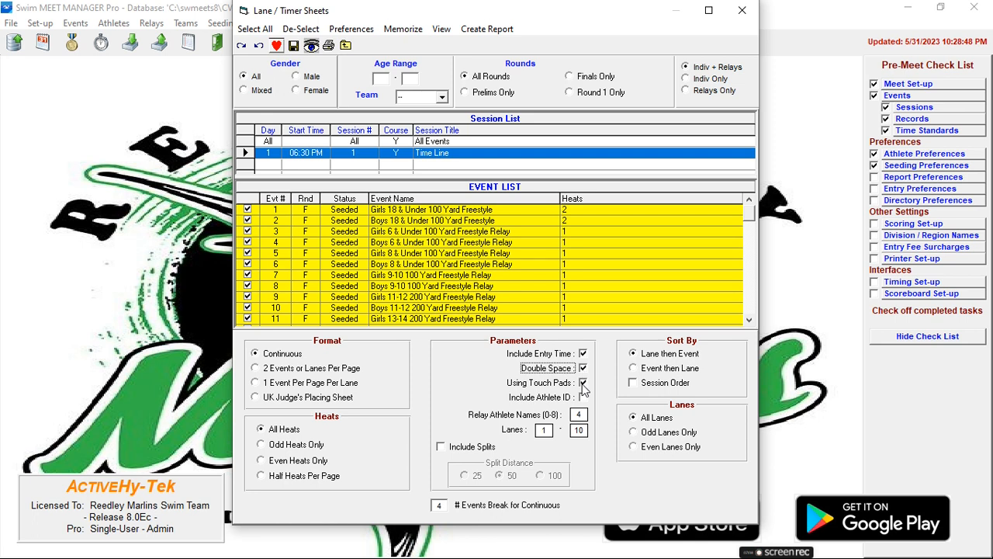
click(583, 383)
click(583, 382)
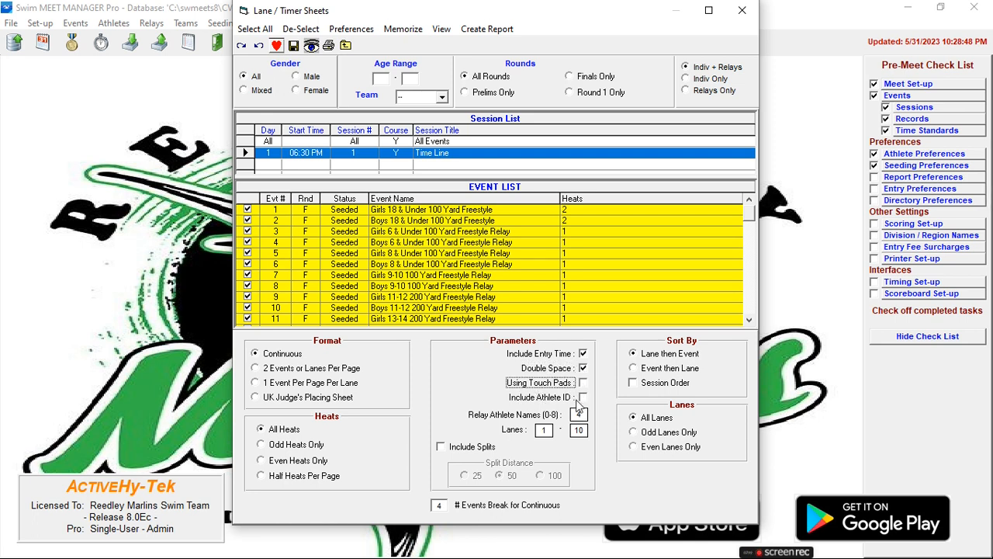
click(583, 398)
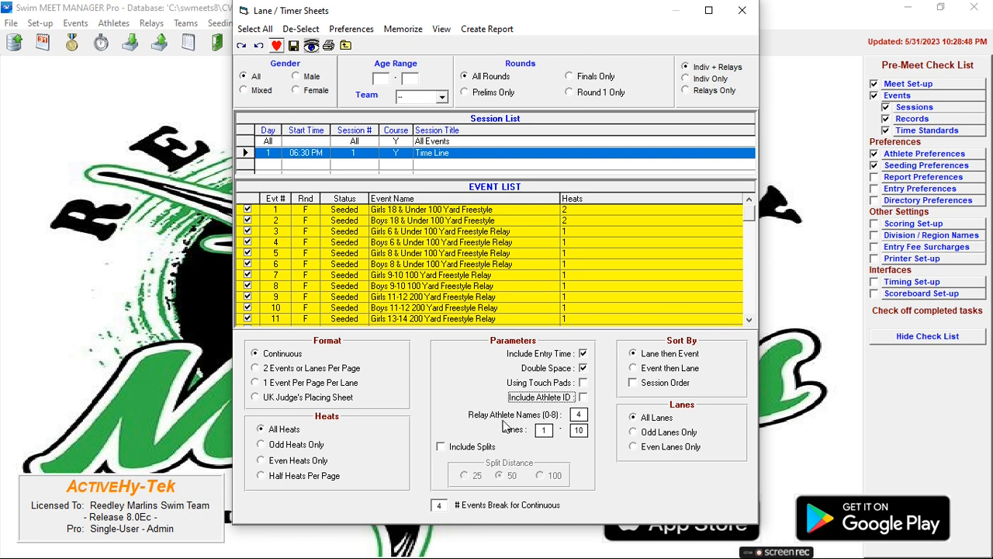
click(583, 417)
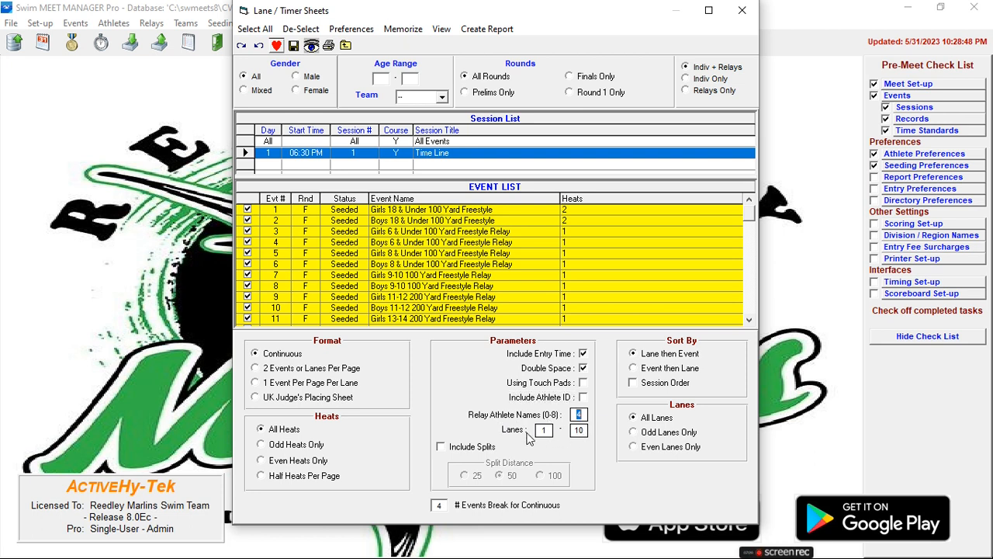
click(580, 431)
text(8)
- Create the lane/timer sheets report and review its first five pages in the preview
click(486, 31)
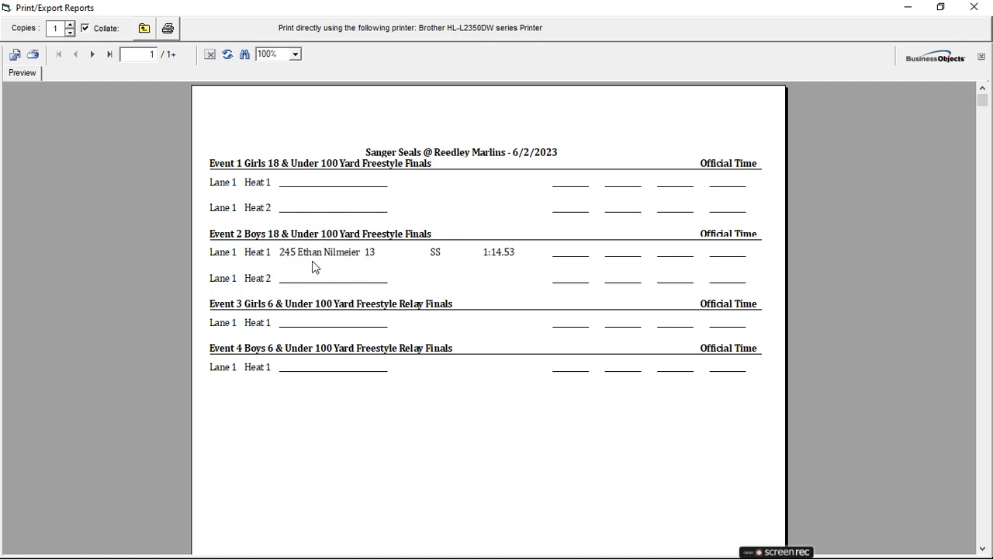
click(92, 54)
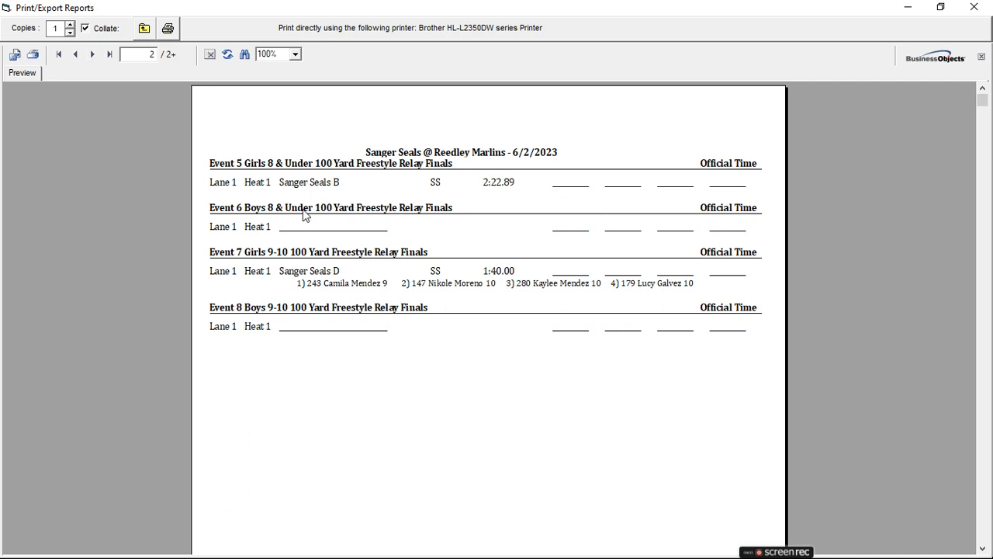
click(91, 55)
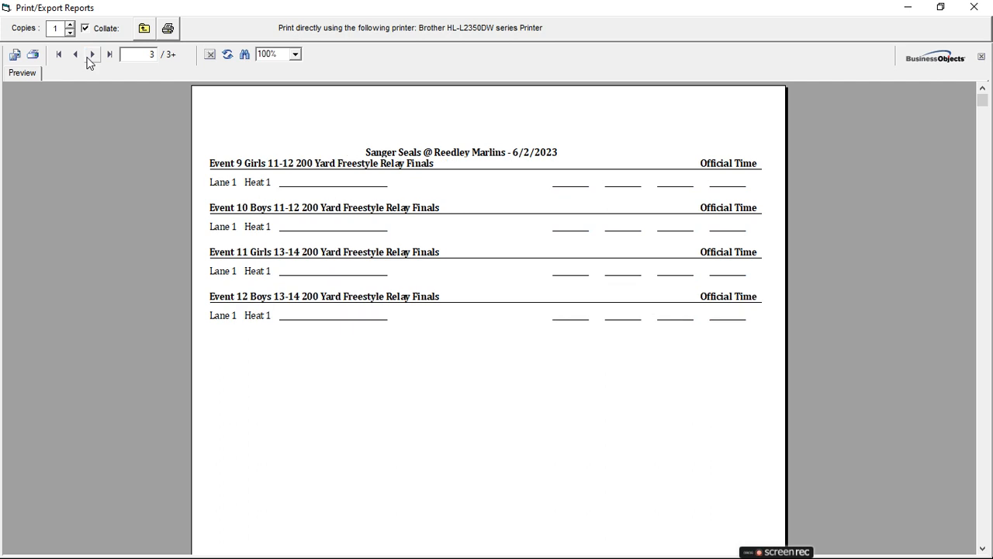
click(87, 57)
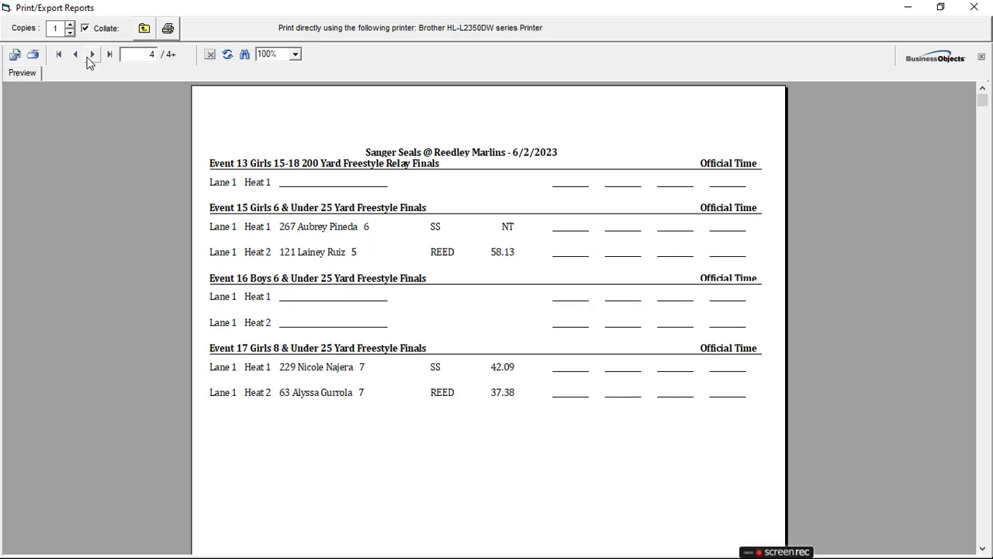
click(91, 55)
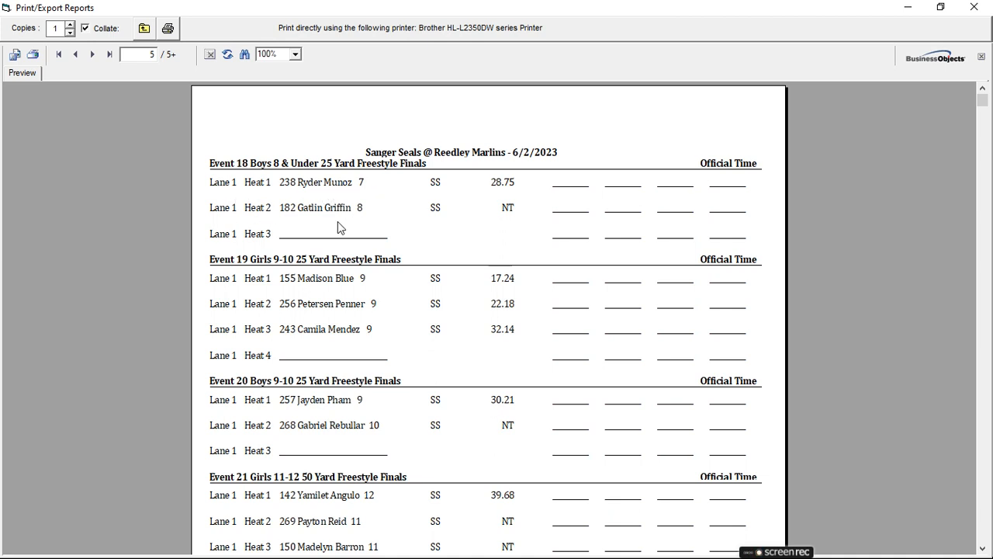
scroll(339, 227, down, 6)
scroll(338, 227, up, 6)
scroll(321, 328, down, 3)
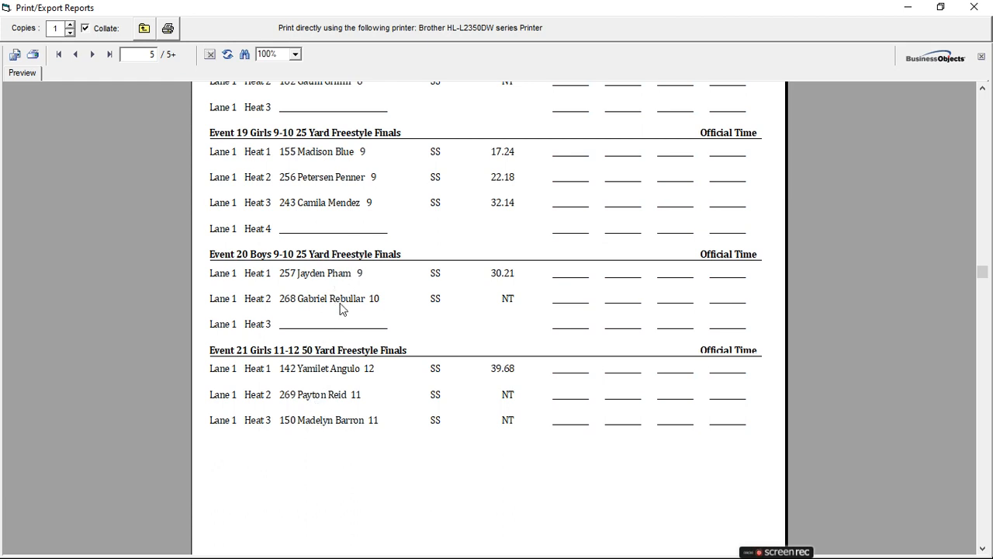
scroll(322, 293, up, 3)
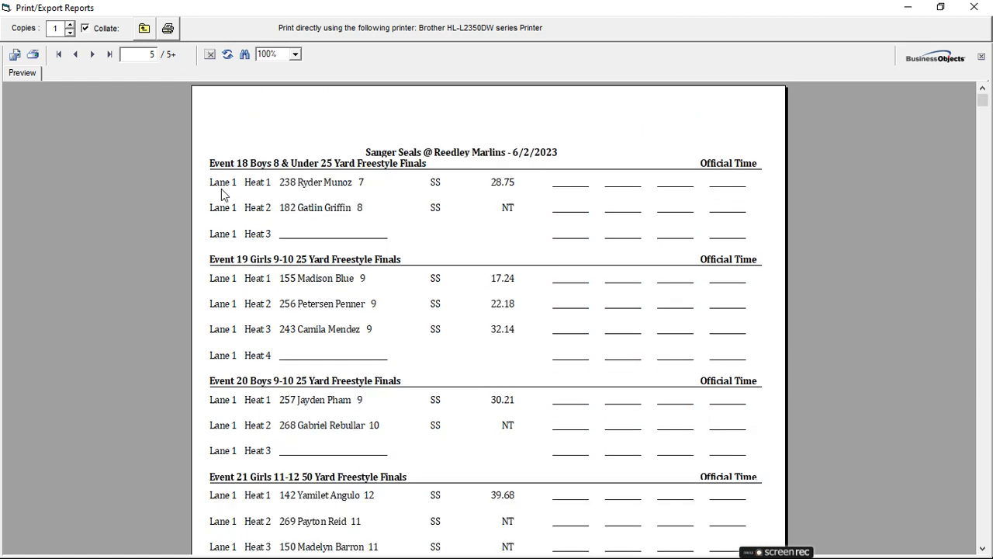
- Examine the swimmer entry and the timer blanks for Event 18, Lane 1, Heat 1, and close the report preview
click(335, 189)
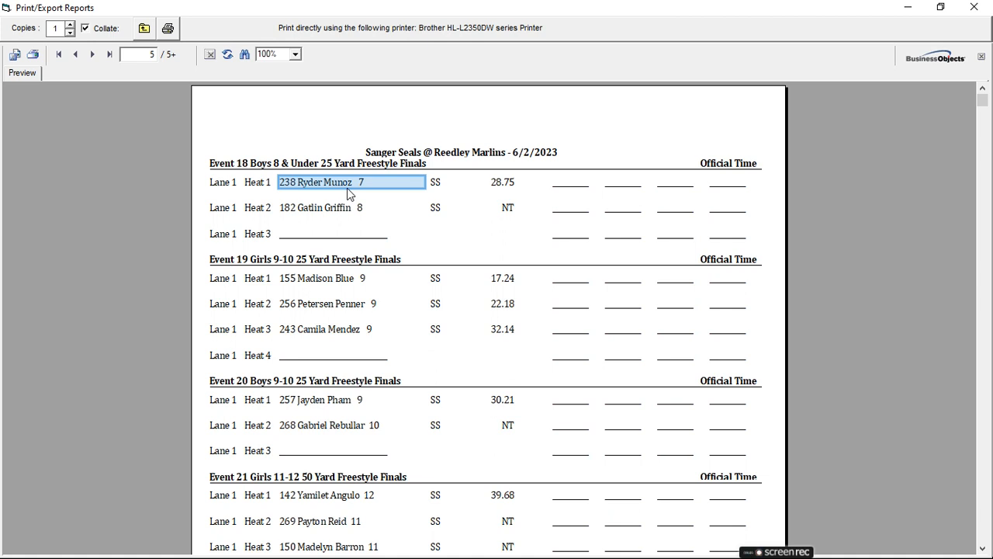
click(573, 184)
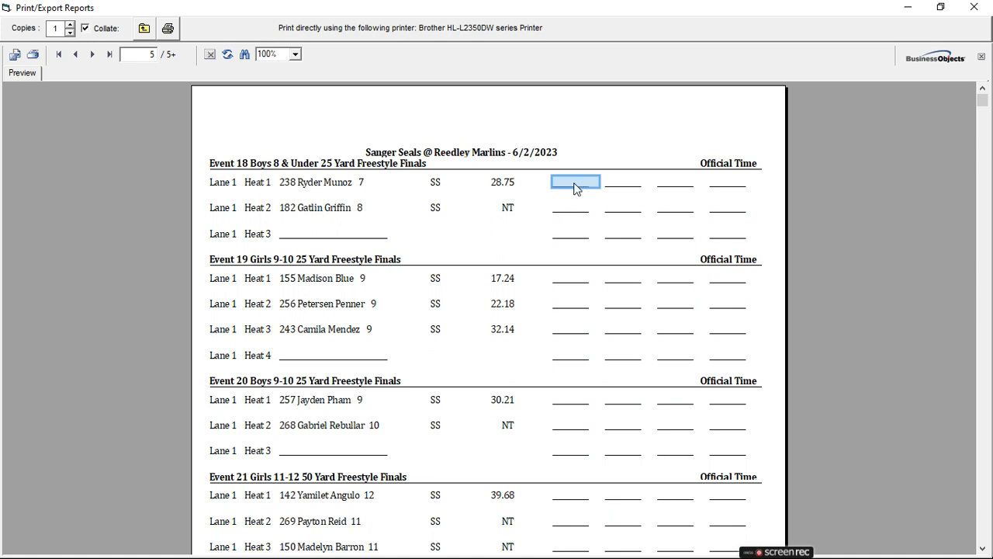
click(625, 184)
click(677, 185)
click(575, 184)
click(630, 183)
click(687, 186)
click(627, 185)
click(669, 185)
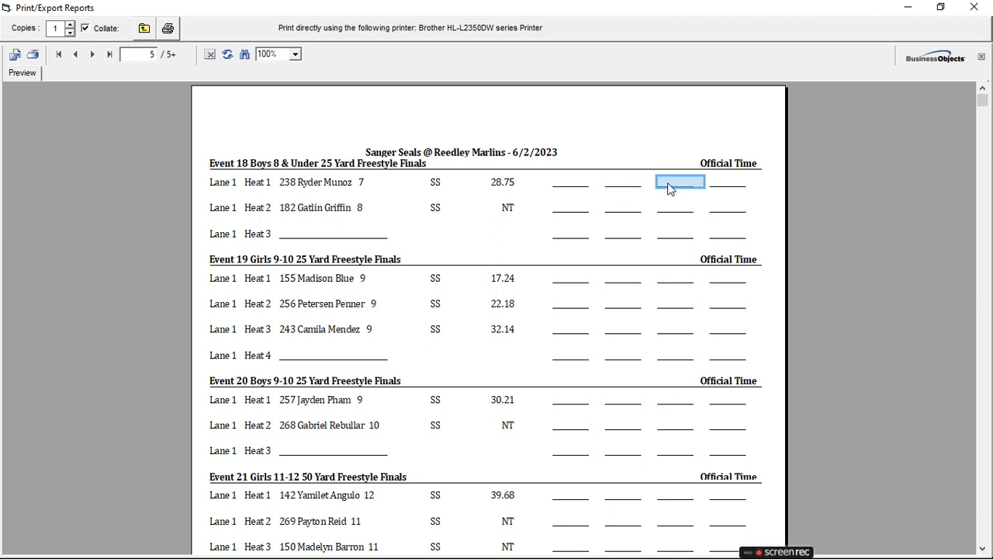
click(576, 185)
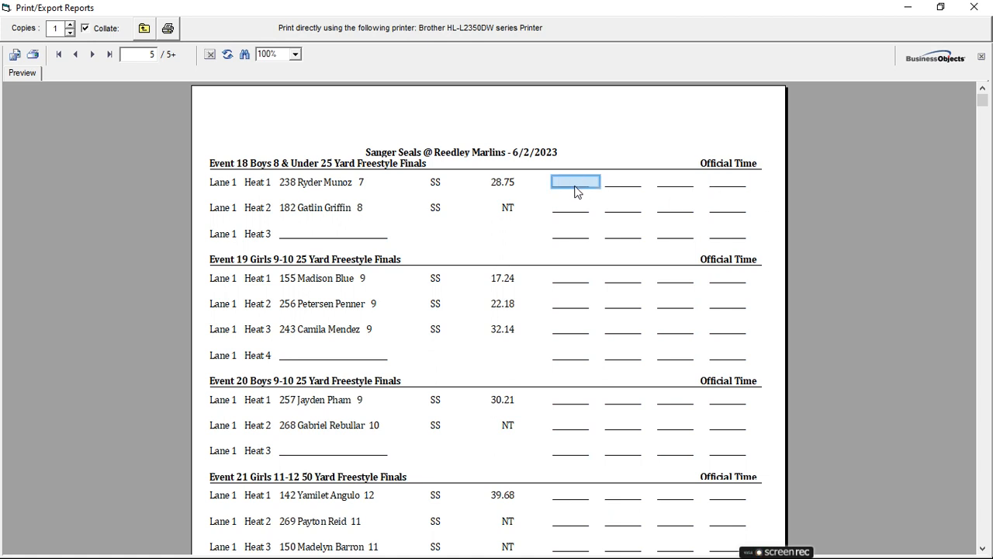
click(623, 187)
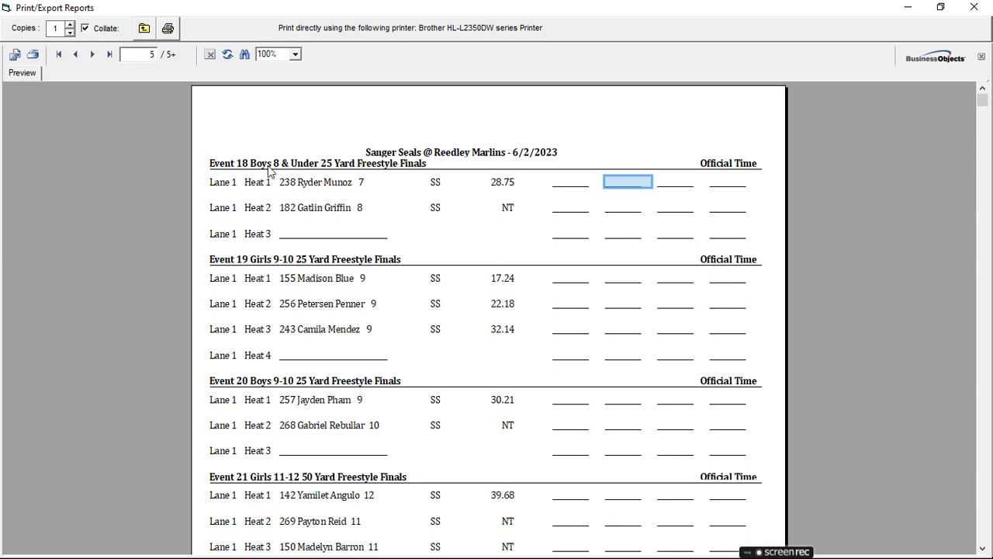
click(334, 191)
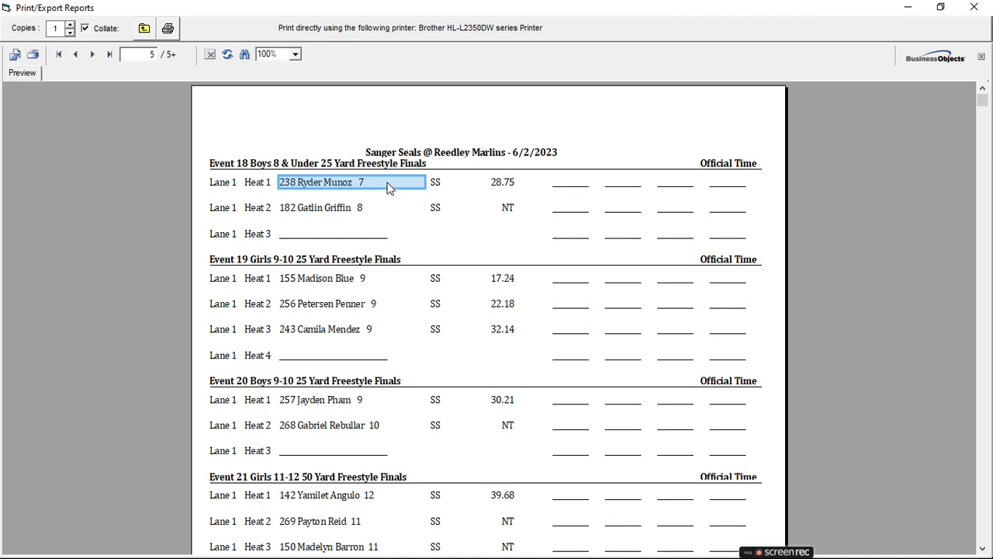
click(143, 30)
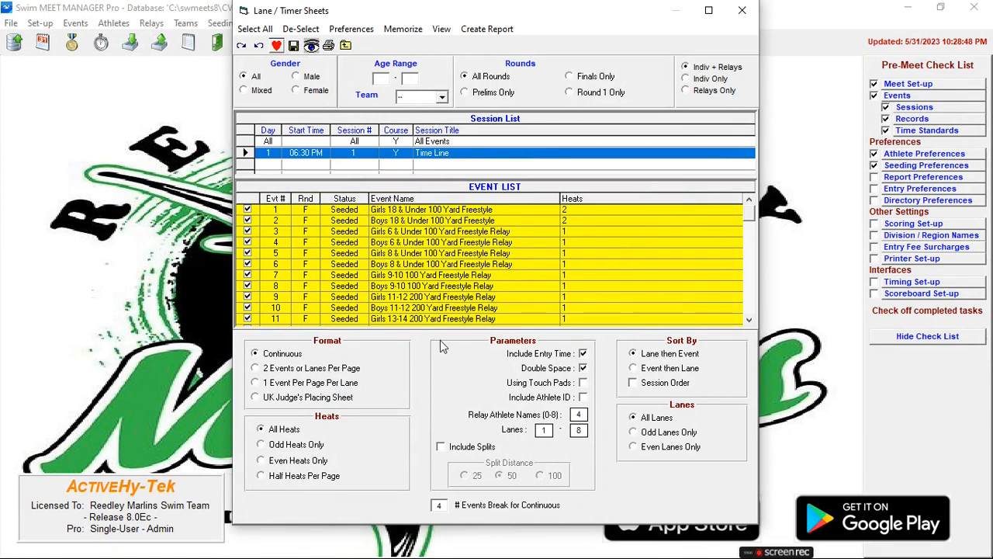